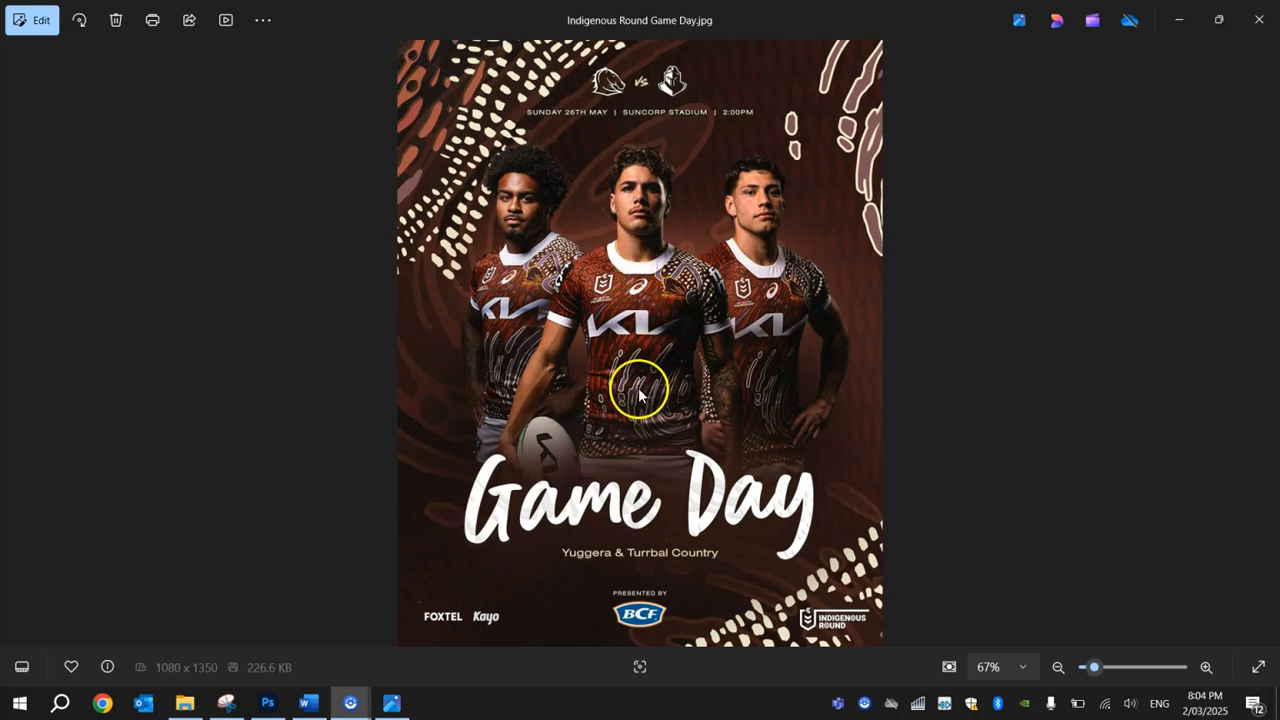
Look through the sample game day posters, from the Indigenous Round poster to the Broncos one
{"action": "left_click", "coordinate": [218, 436]}
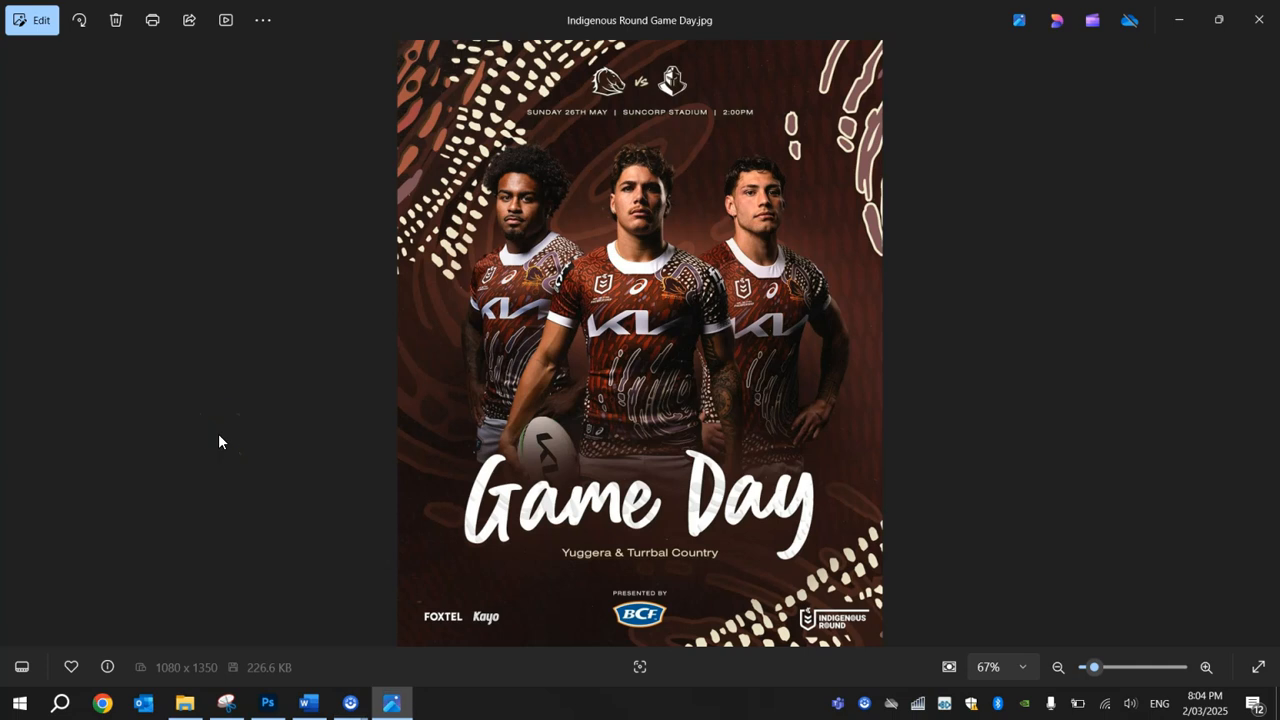
{"action": "key", "text": "Right"}
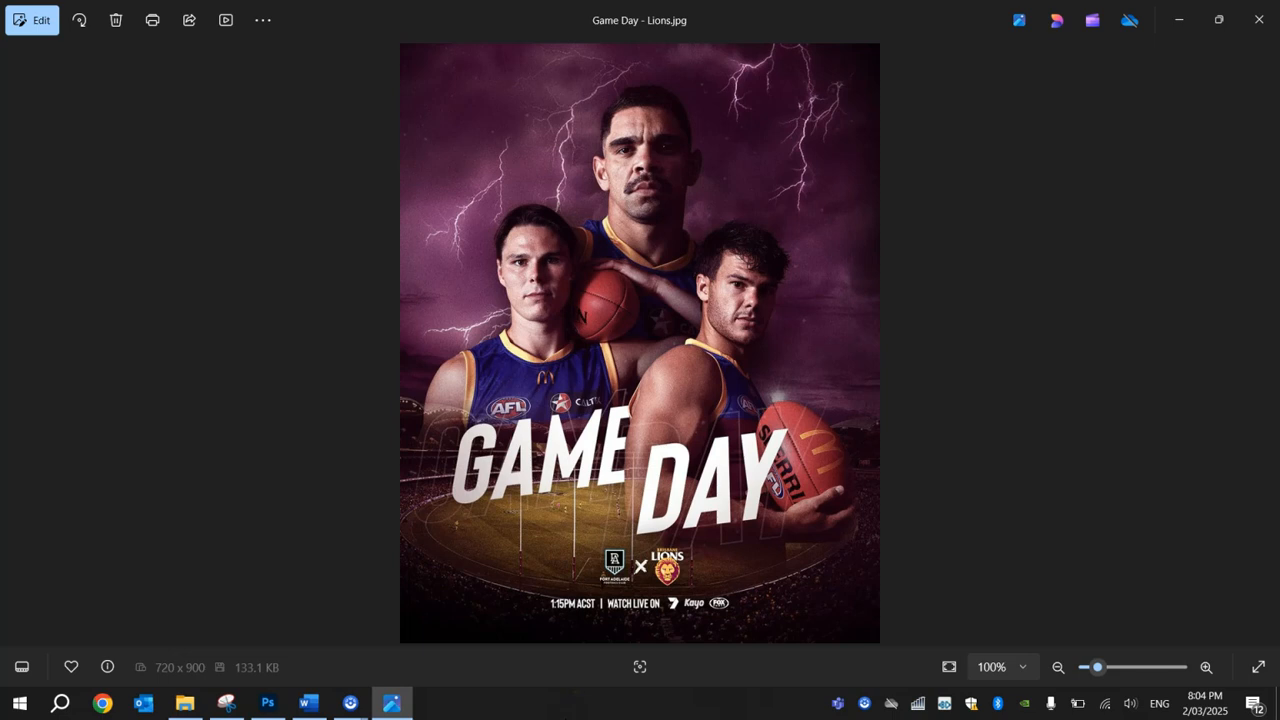
{"action": "key", "text": "Right"}
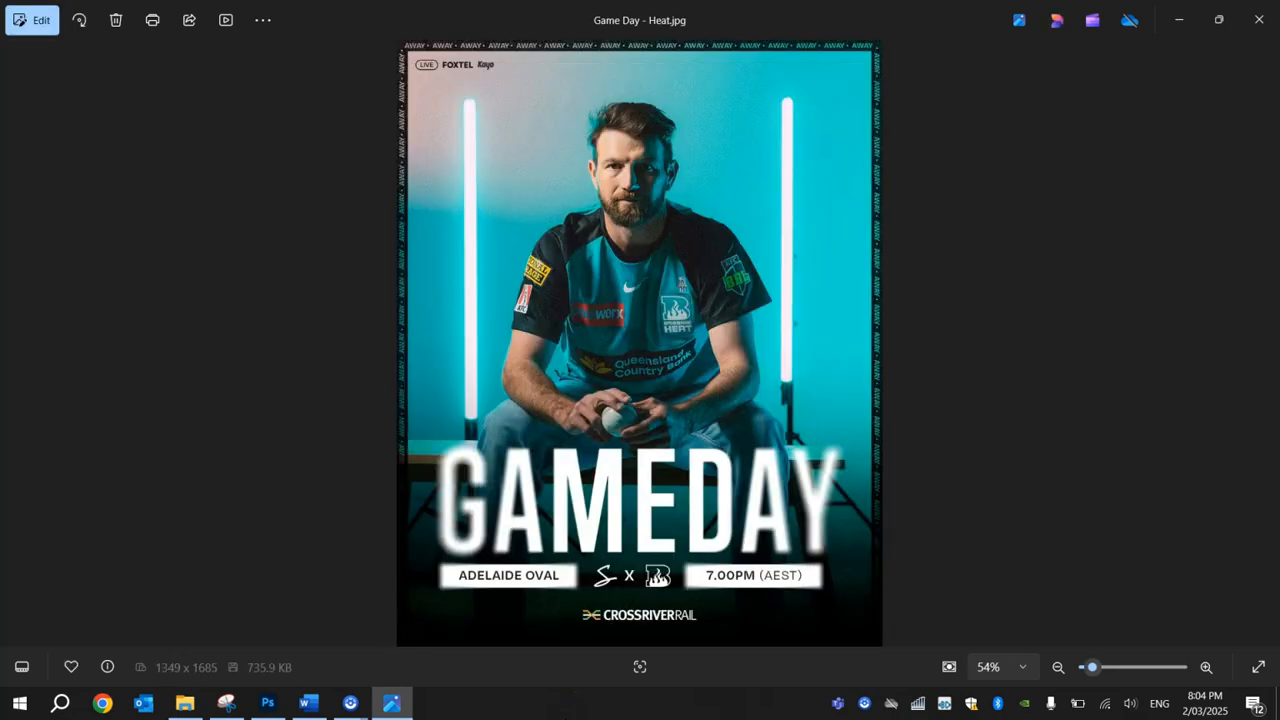
{"action": "key", "text": "Right"}
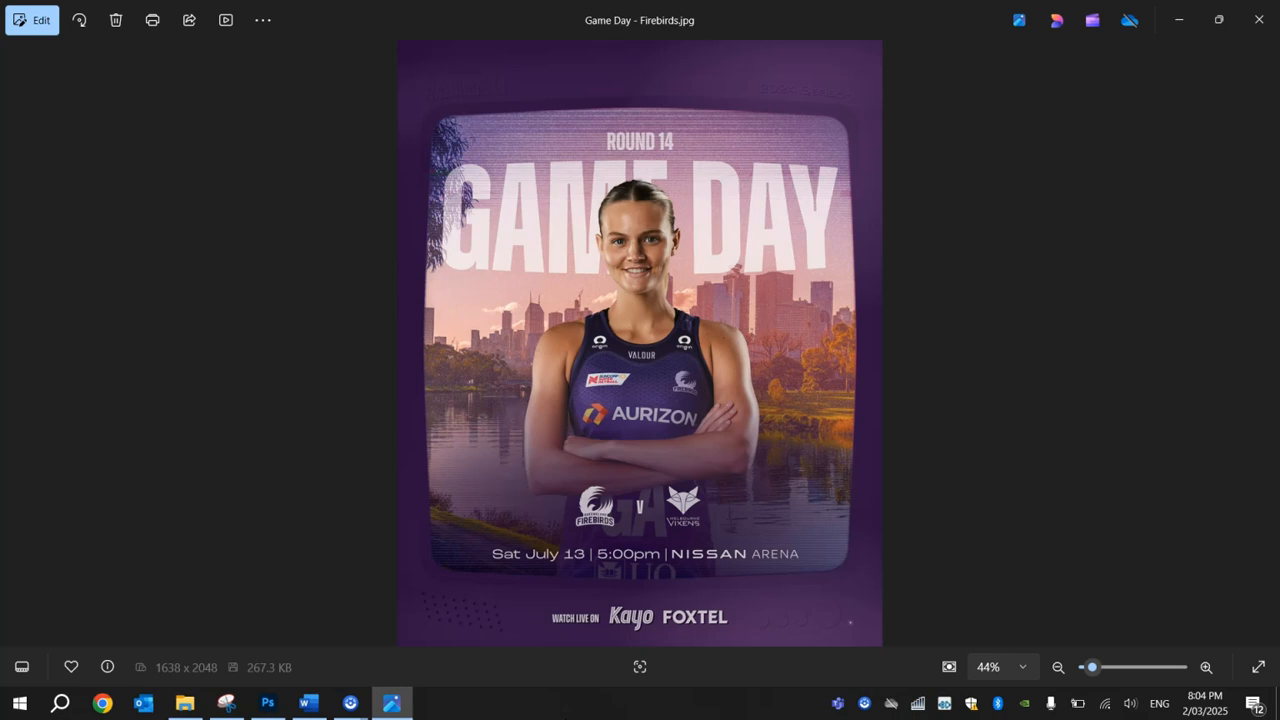
{"action": "key", "text": "Right"}
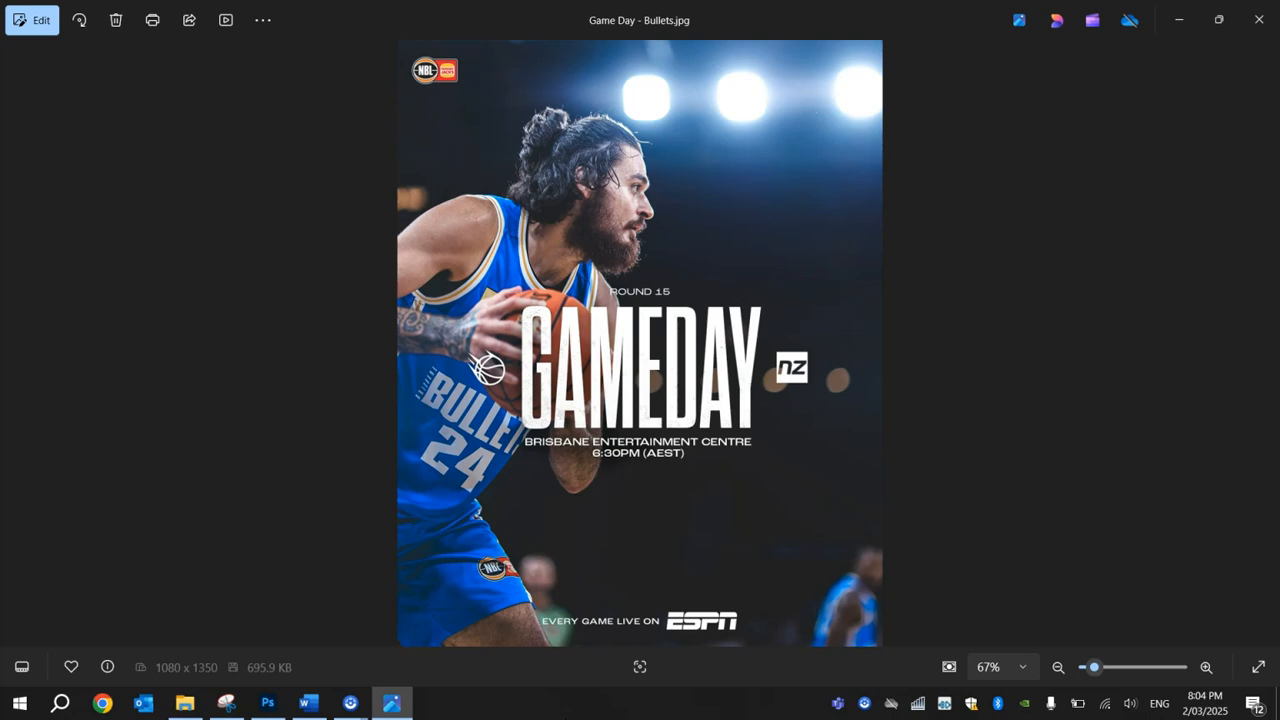
{"action": "key", "text": "Right"}
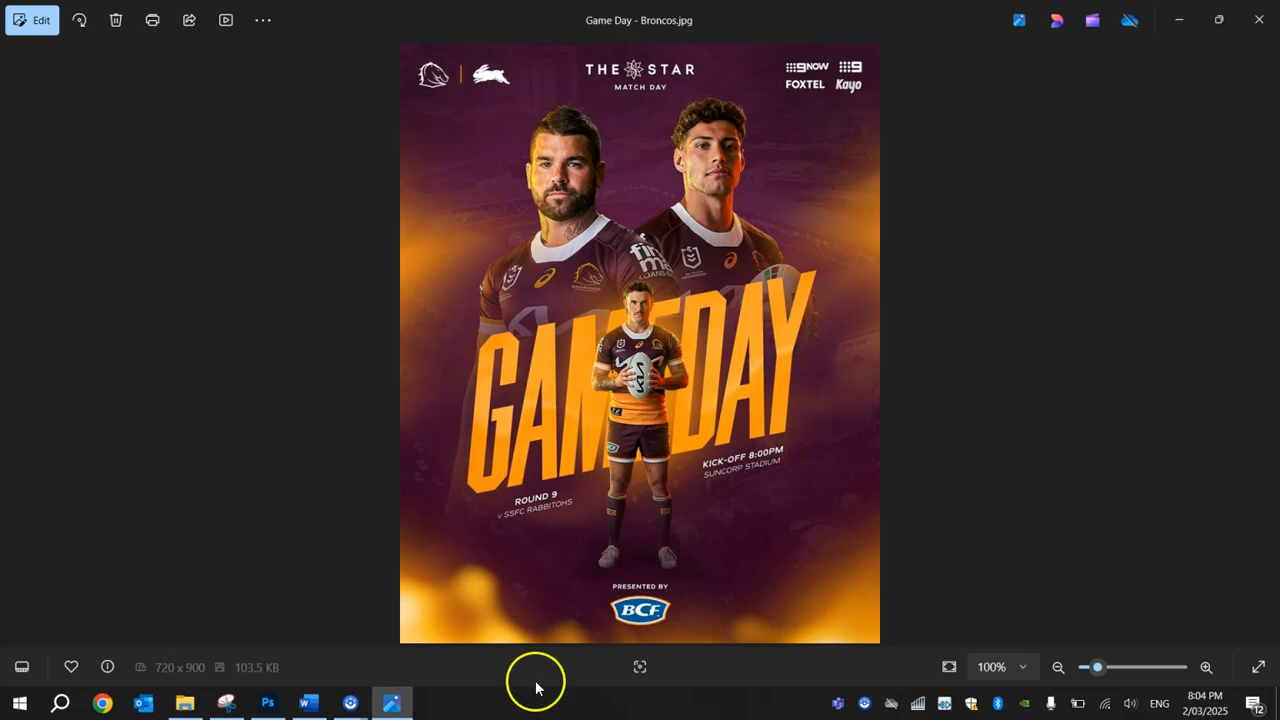
{"action": "left_click", "coordinate": [1180, 24]}
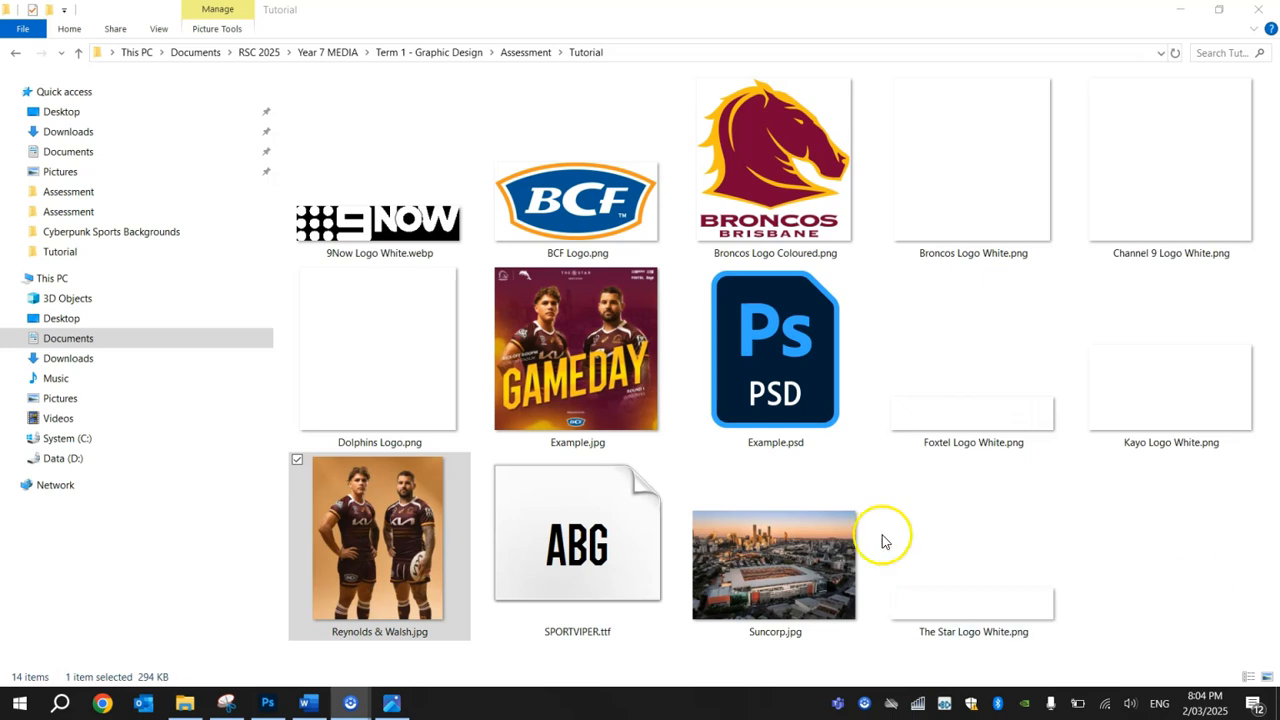
Preview the SPORTVIPER.ttf font and the Reynolds & Walsh.jpg photo, and locate Suncorp.jpg in the Tutorial folder
{"action": "double_click", "coordinate": [575, 528]}
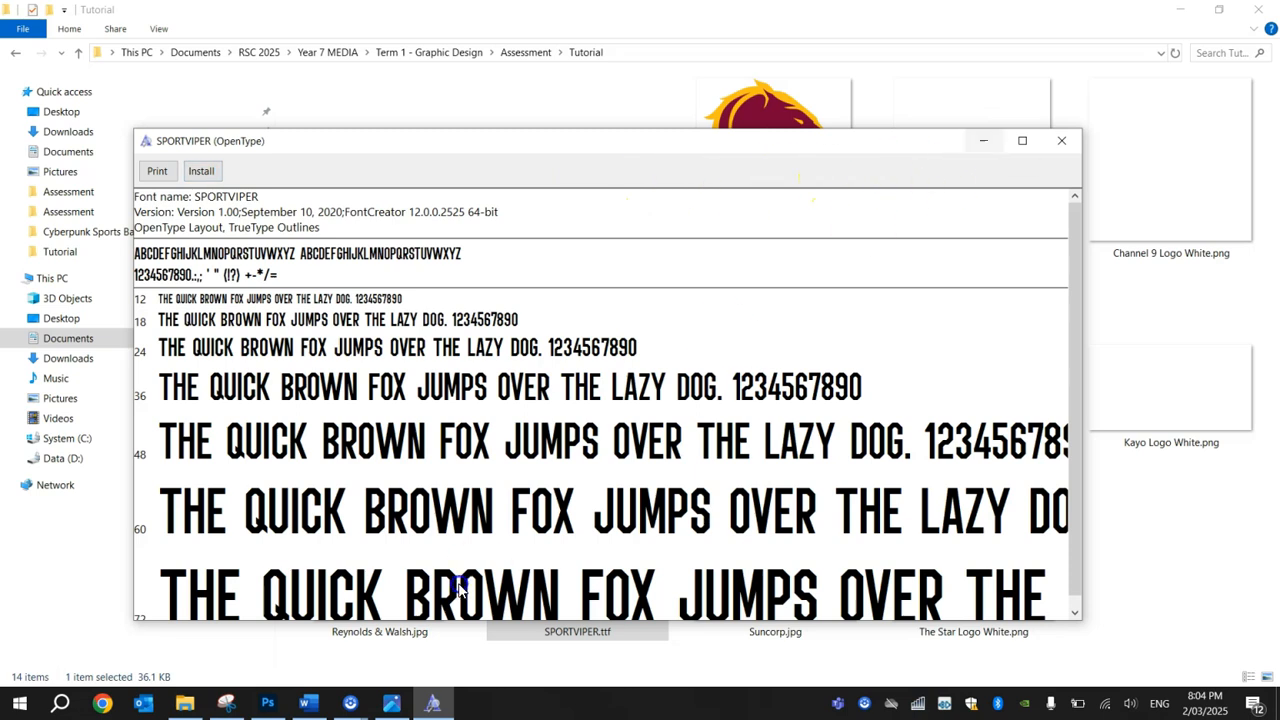
{"action": "left_click", "coordinate": [1059, 145]}
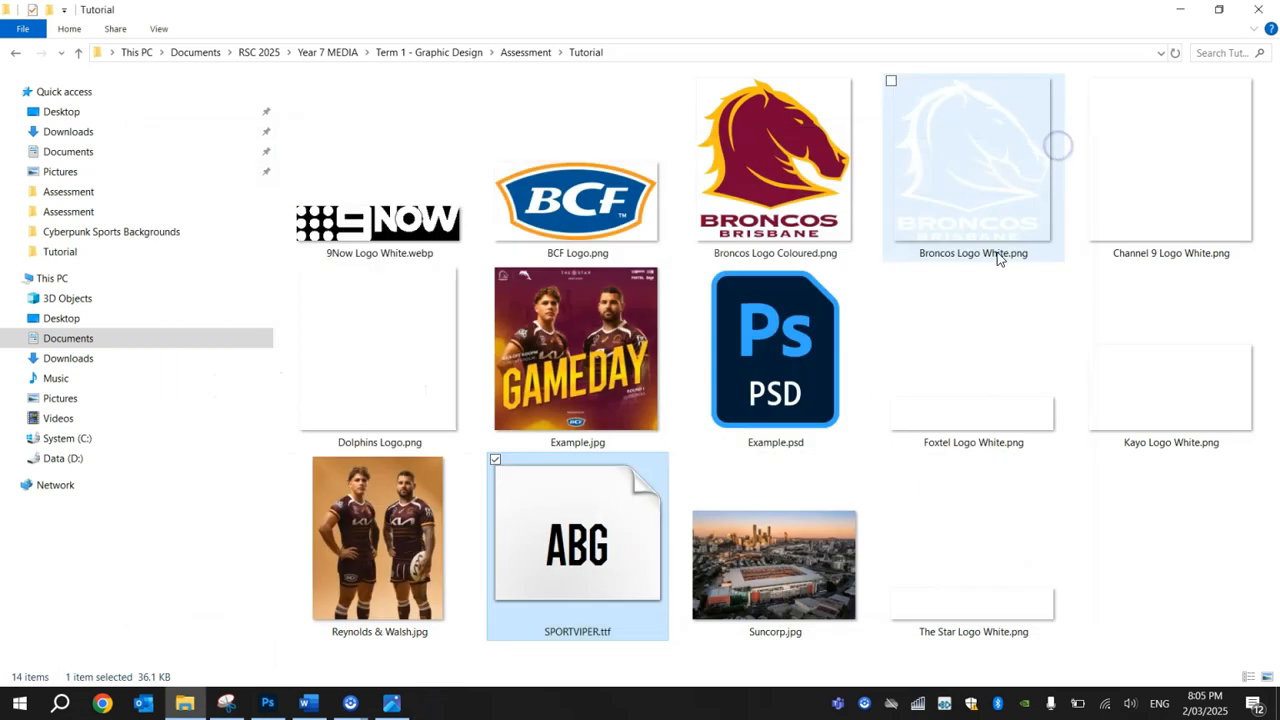
{"action": "double_click", "coordinate": [405, 568]}
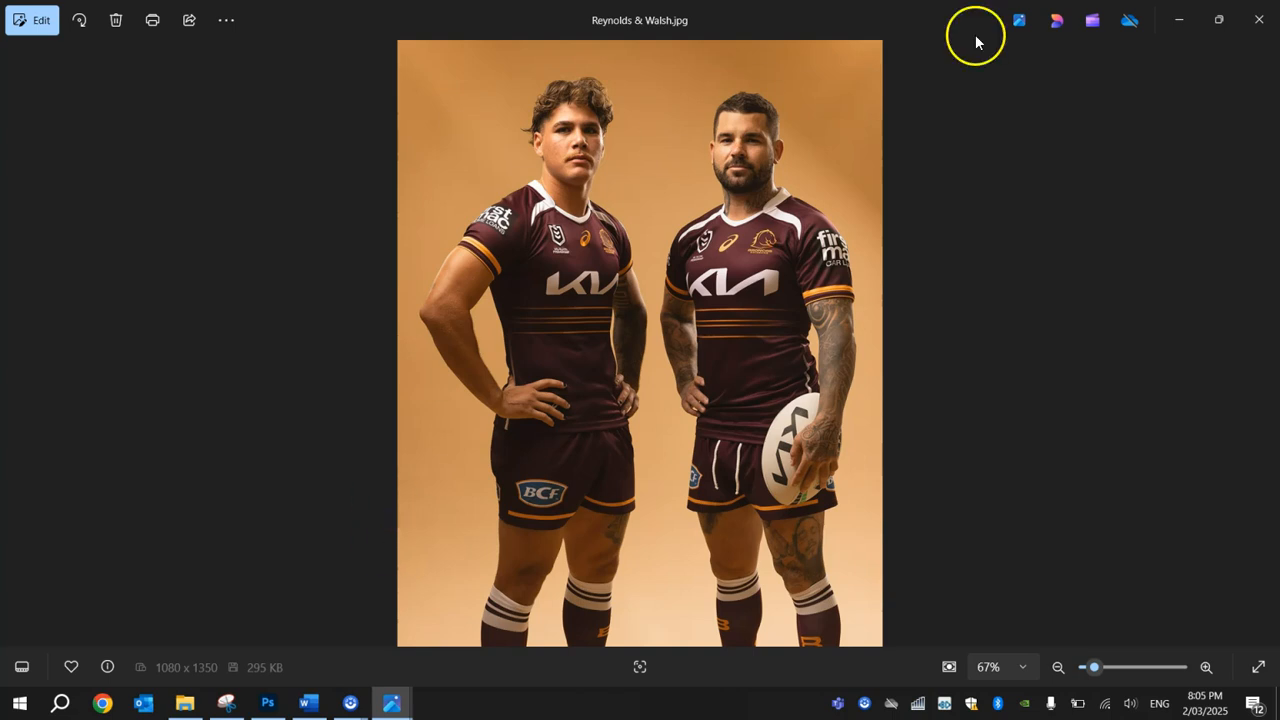
{"action": "left_click", "coordinate": [1259, 19]}
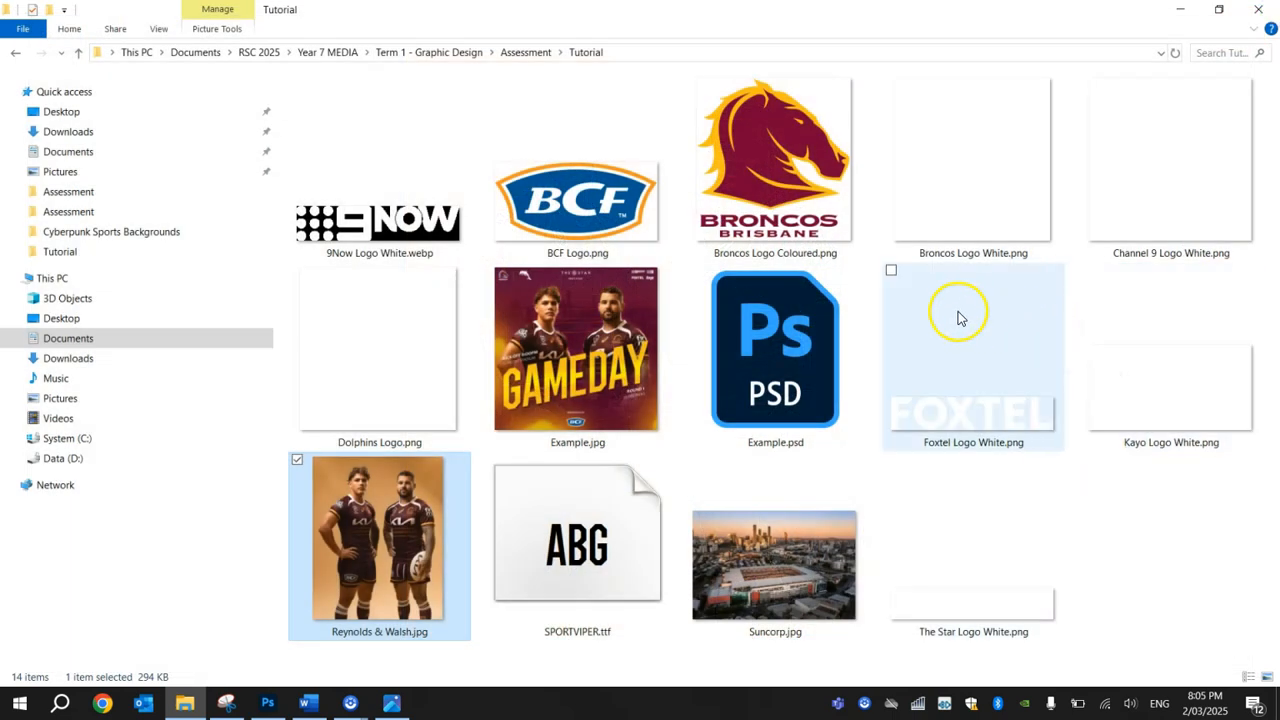
{"action": "left_click", "coordinate": [779, 583]}
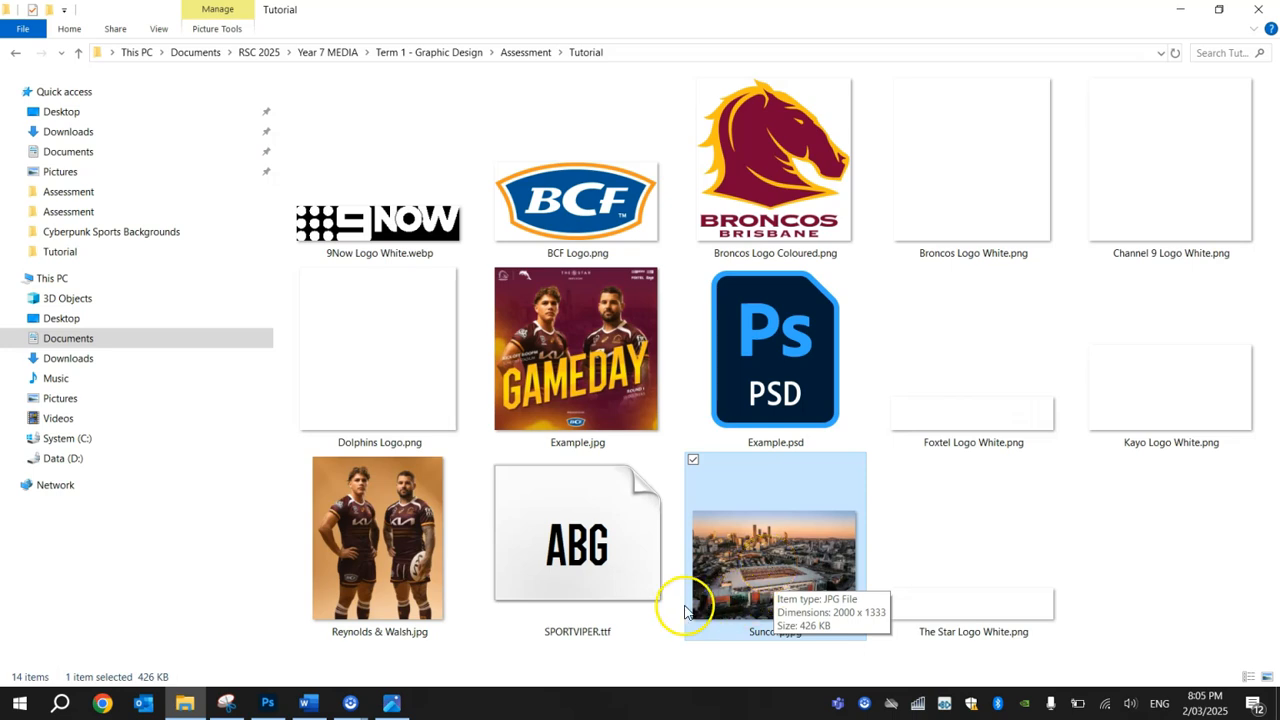
Switch to Photoshop and create a new 1080 x 1080 pixel document at 72 pixels/inch in RGB Color with a white background
{"action": "left_click", "coordinate": [267, 703]}
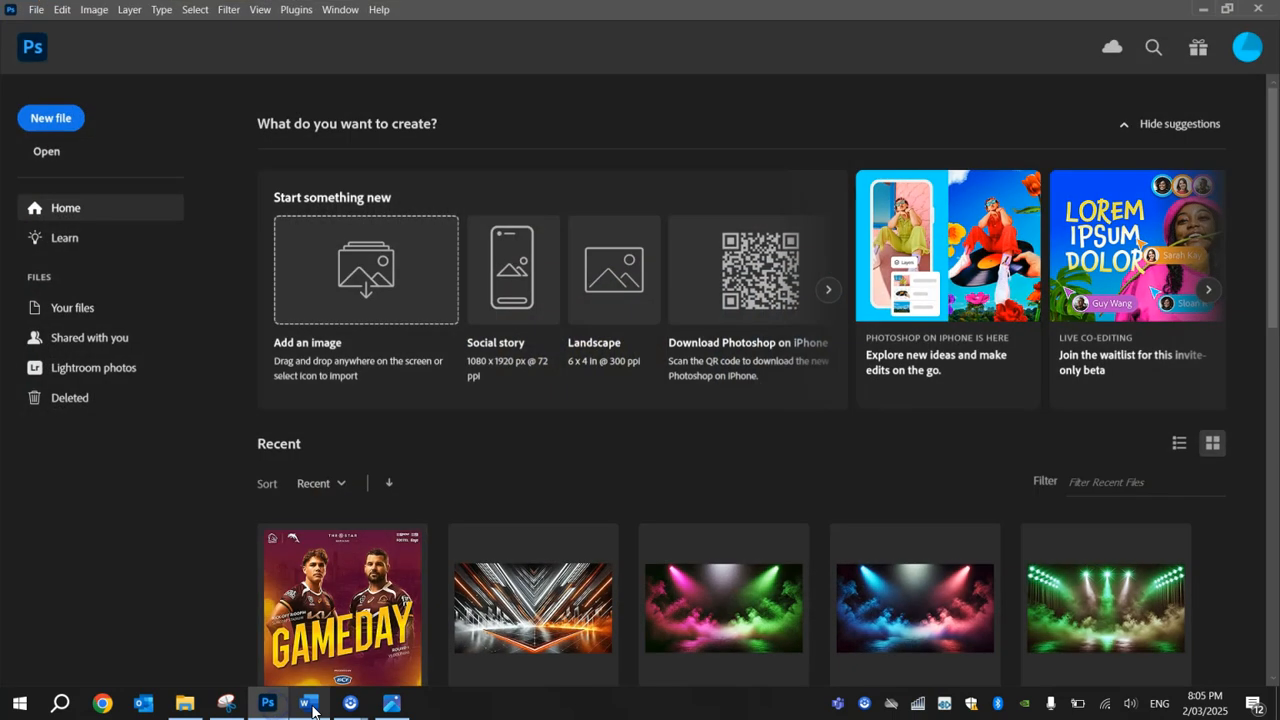
{"action": "left_click", "coordinate": [46, 120]}
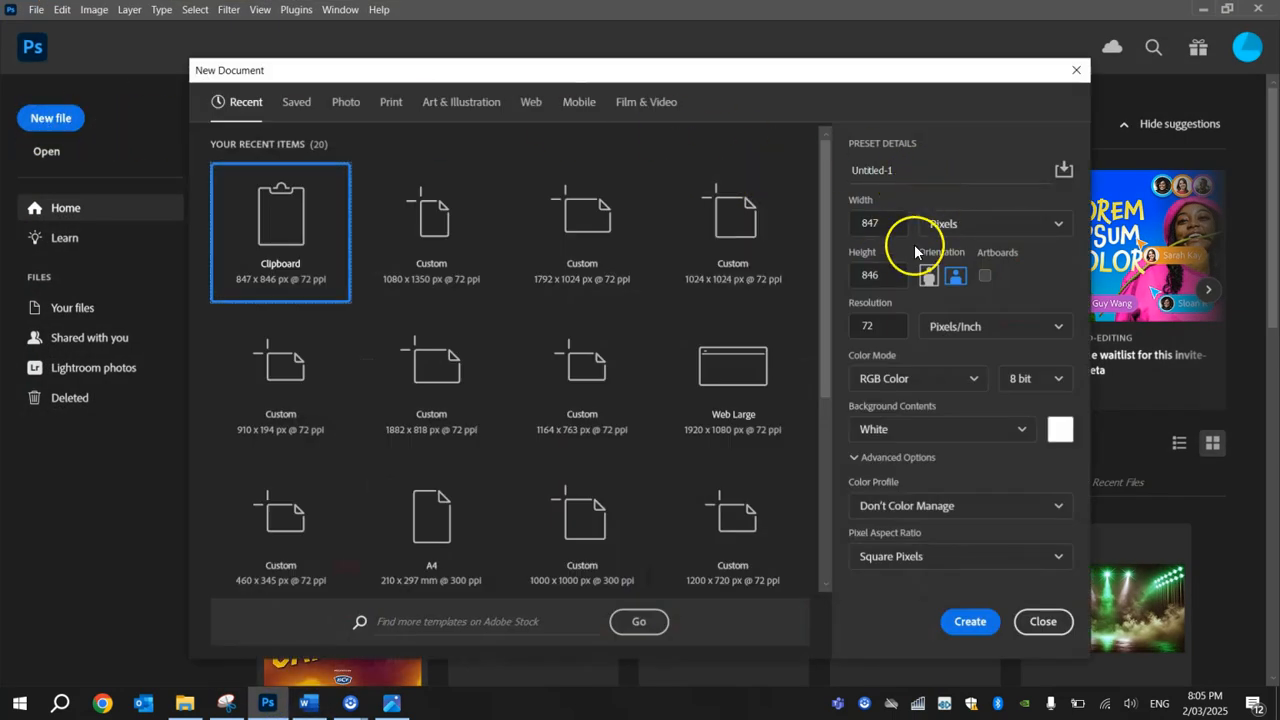
{"action": "left_click", "coordinate": [971, 222]}
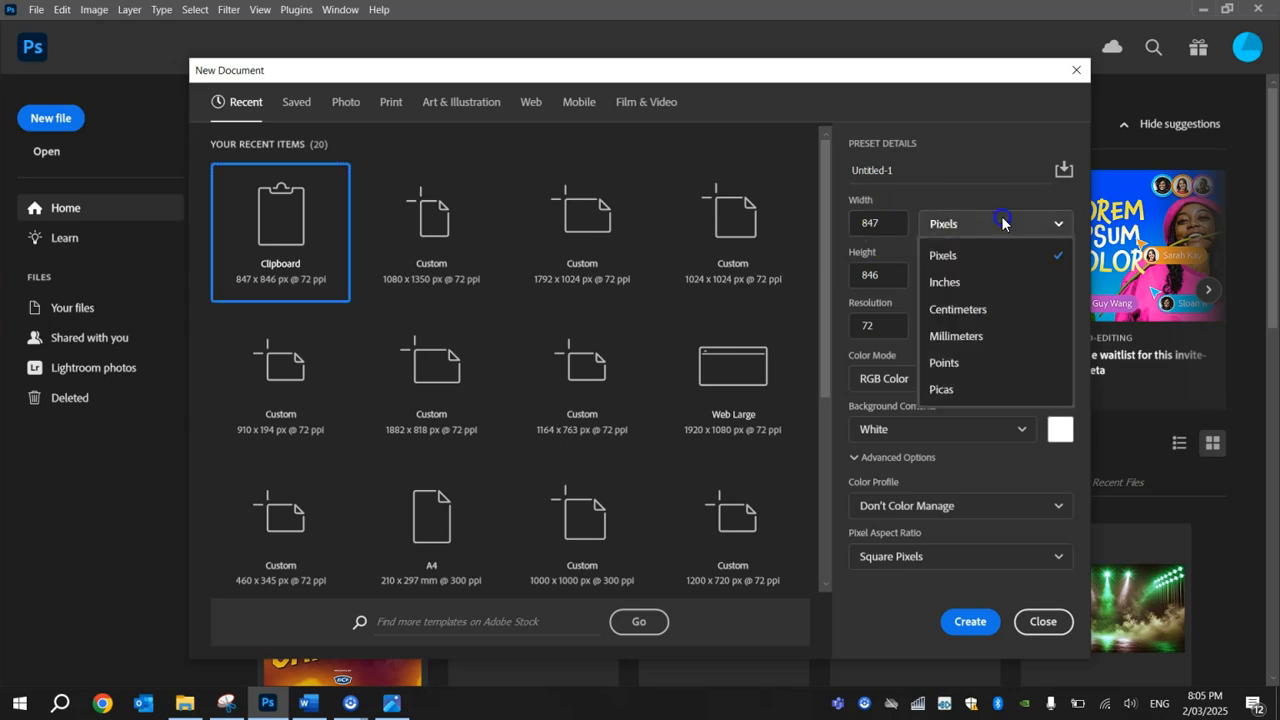
{"action": "left_click", "coordinate": [992, 258]}
{"action": "double_click", "coordinate": [885, 222]}
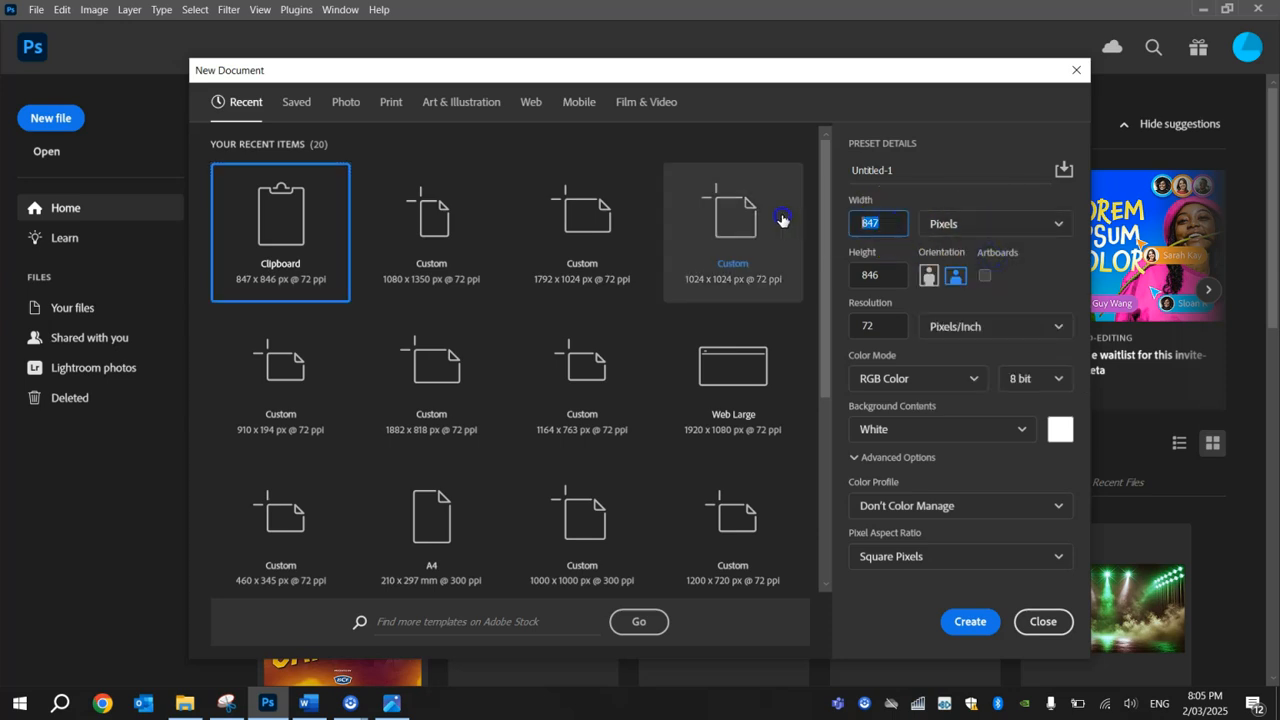
{"action": "type", "text": "1080"}
{"action": "key", "text": "Tab"}
{"action": "type", "text": "1080"}
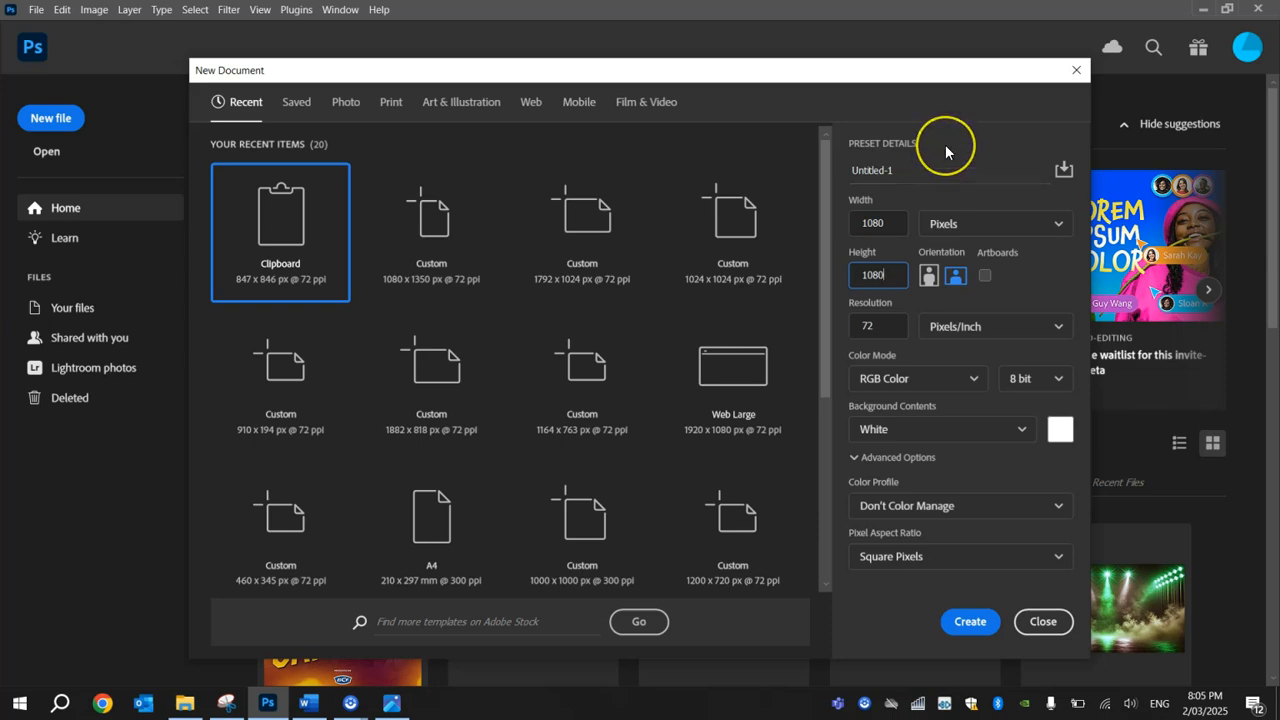
{"action": "mouse_move", "coordinate": [883, 326]}
{"action": "left_mouse_down"}
{"action": "mouse_move", "coordinate": [838, 333]}
{"action": "mouse_move", "coordinate": [889, 322]}
{"action": "left_mouse_up"}
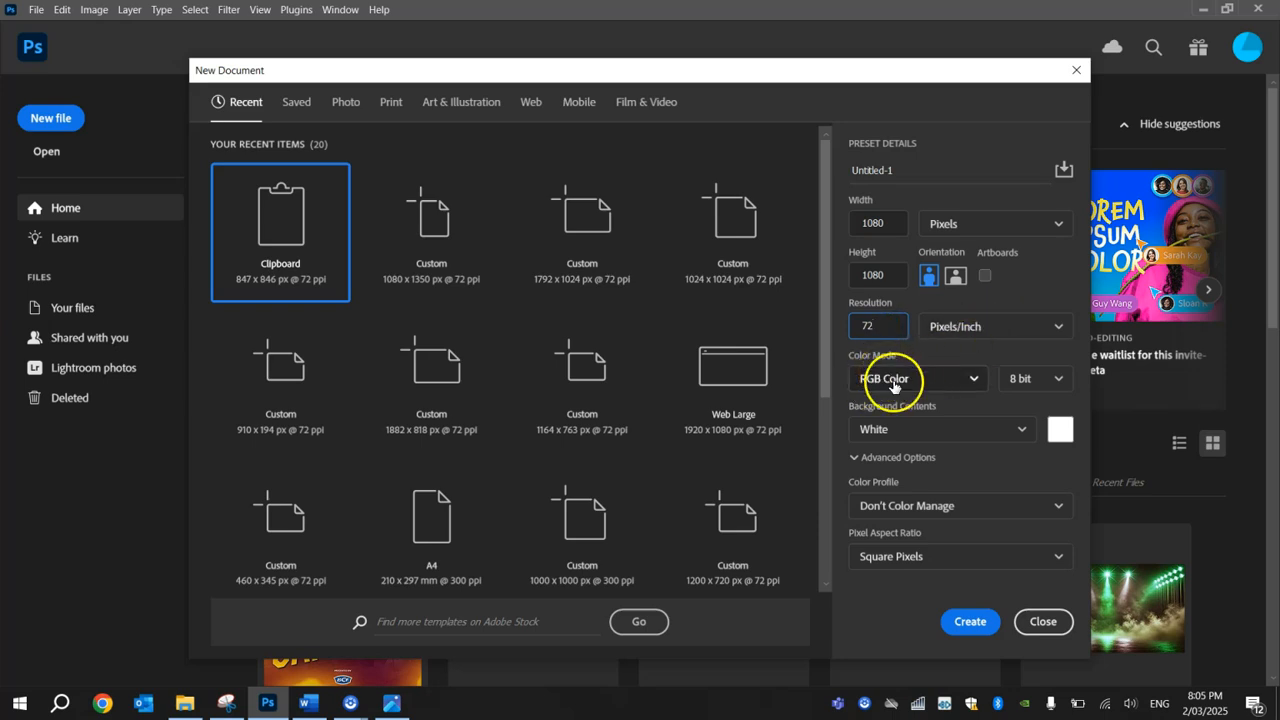
{"action": "left_click", "coordinate": [965, 623]}
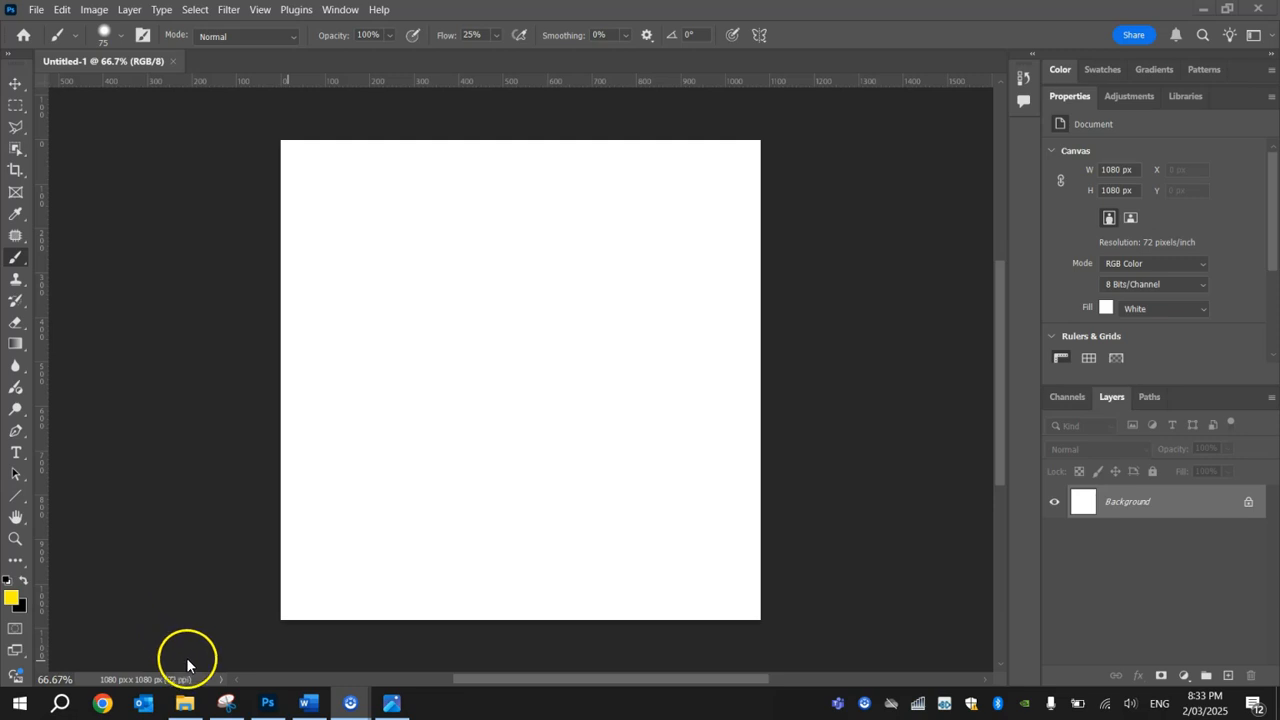
Preview Suncorp.jpg from the Tutorial folder and place it in the blank Photoshop document
{"action": "left_click", "coordinate": [185, 703]}
{"action": "double_click", "coordinate": [825, 588]}
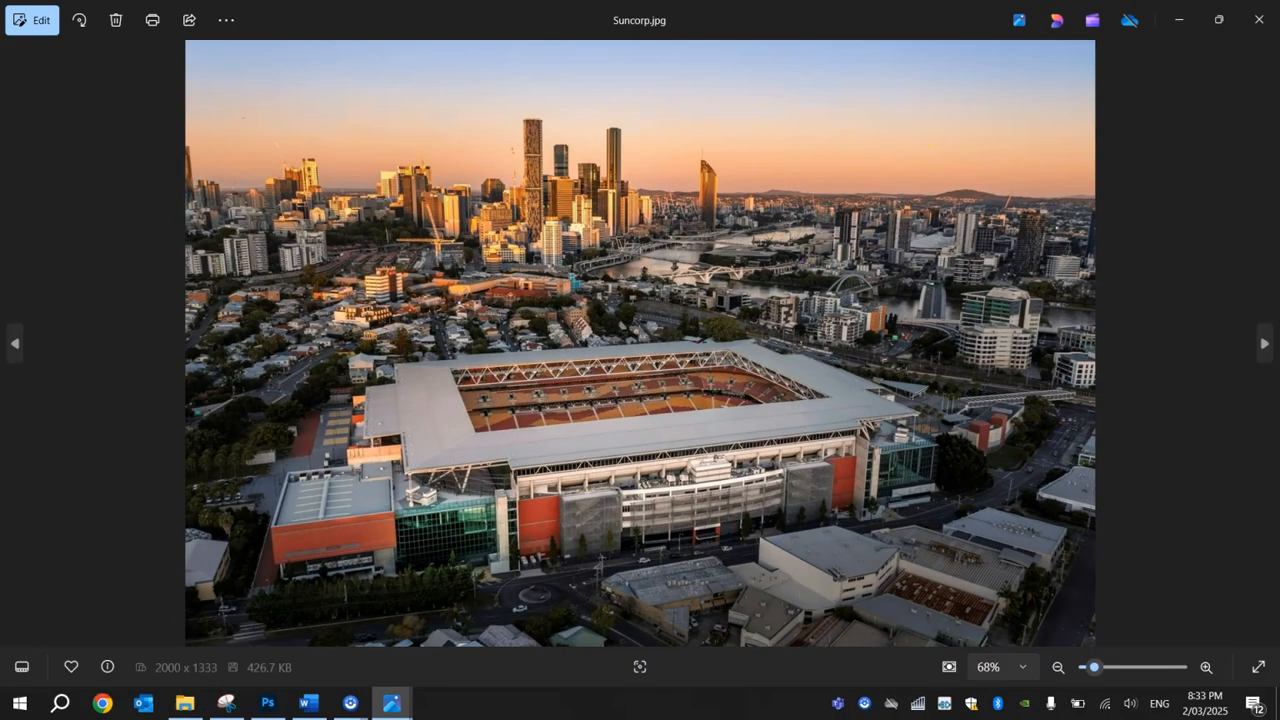
{"action": "left_click", "coordinate": [1255, 24]}
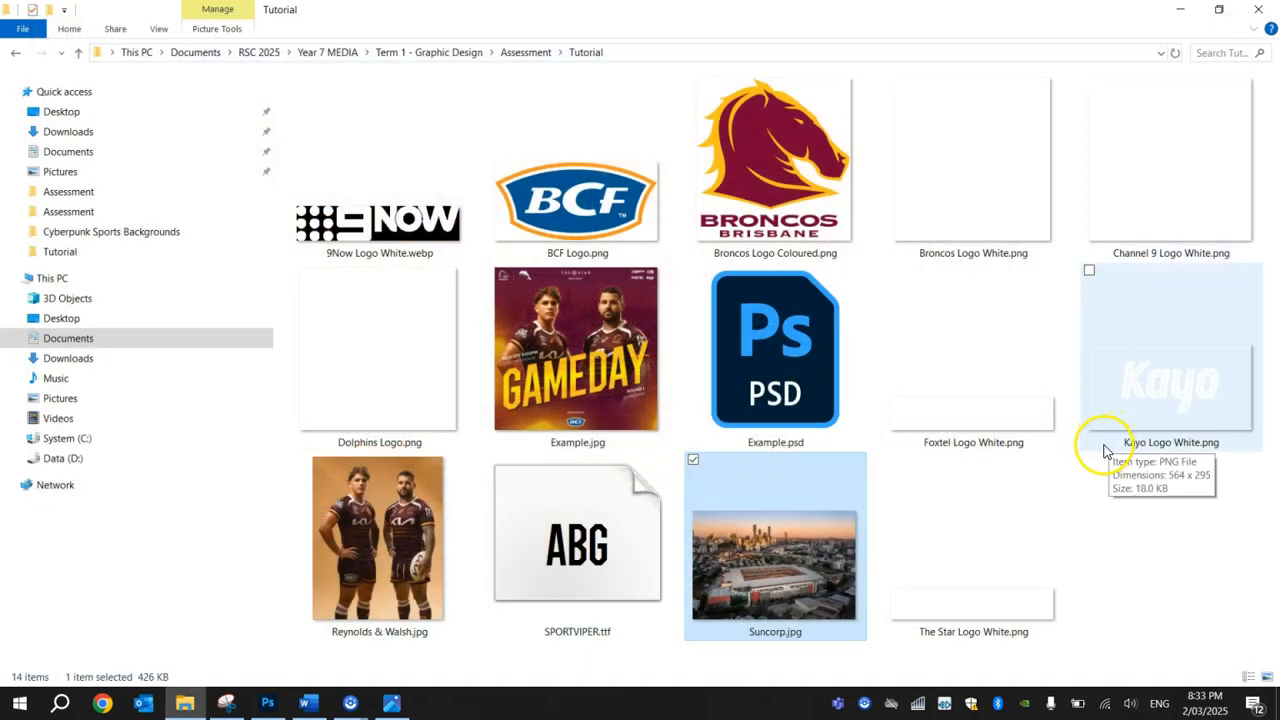
{"action": "left_click_drag", "start_coordinate": [792, 556], "coordinate": [462, 355]}
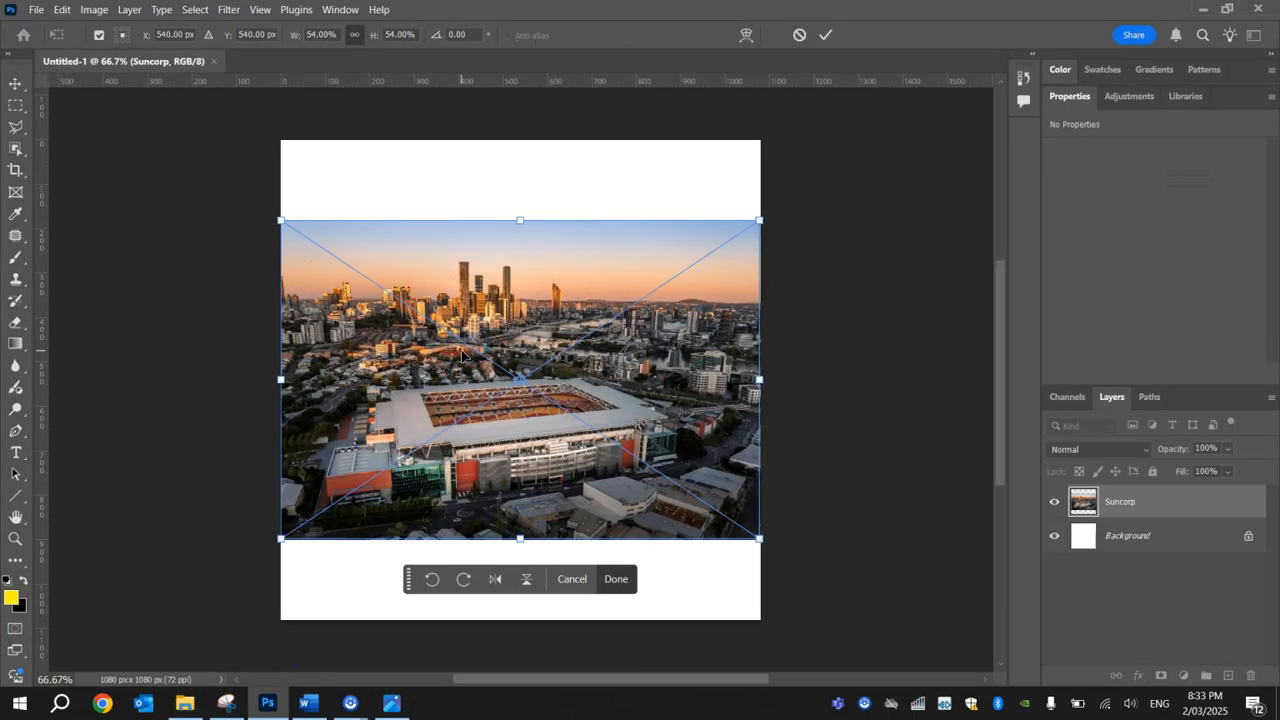
{"action": "left_click", "coordinate": [35, 9]}
{"action": "left_click", "coordinate": [40, 50]}
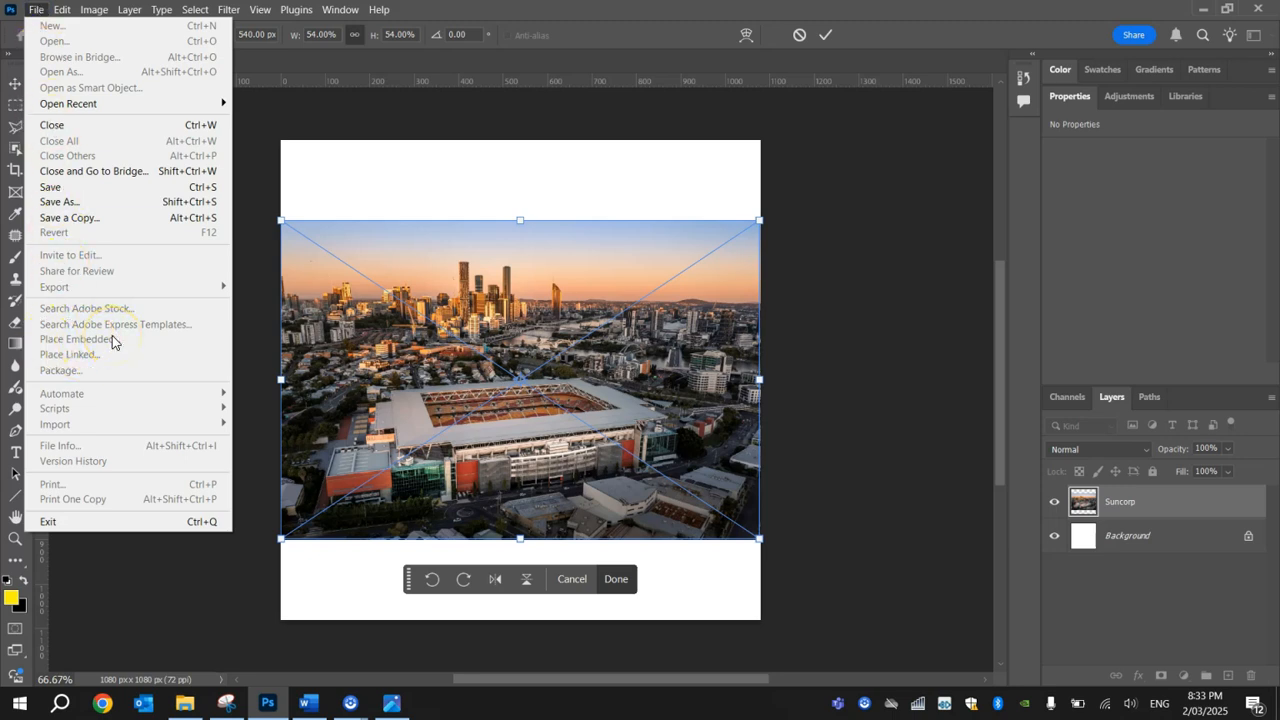
{"action": "left_click", "coordinate": [533, 22]}
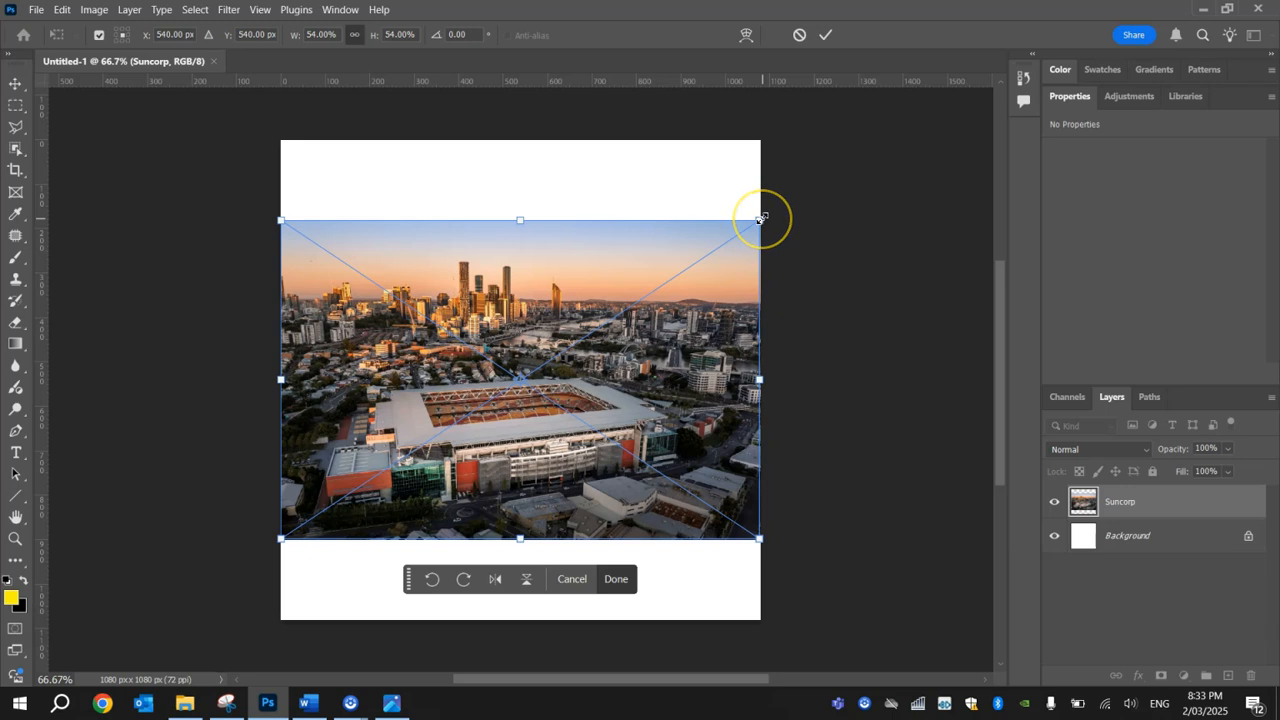
Scale the placed stadium image proportionally from its centre to about 81.45% so it covers the whole canvas
{"action": "left_click_drag", "start_coordinate": [761, 218], "coordinate": [890, 146]}
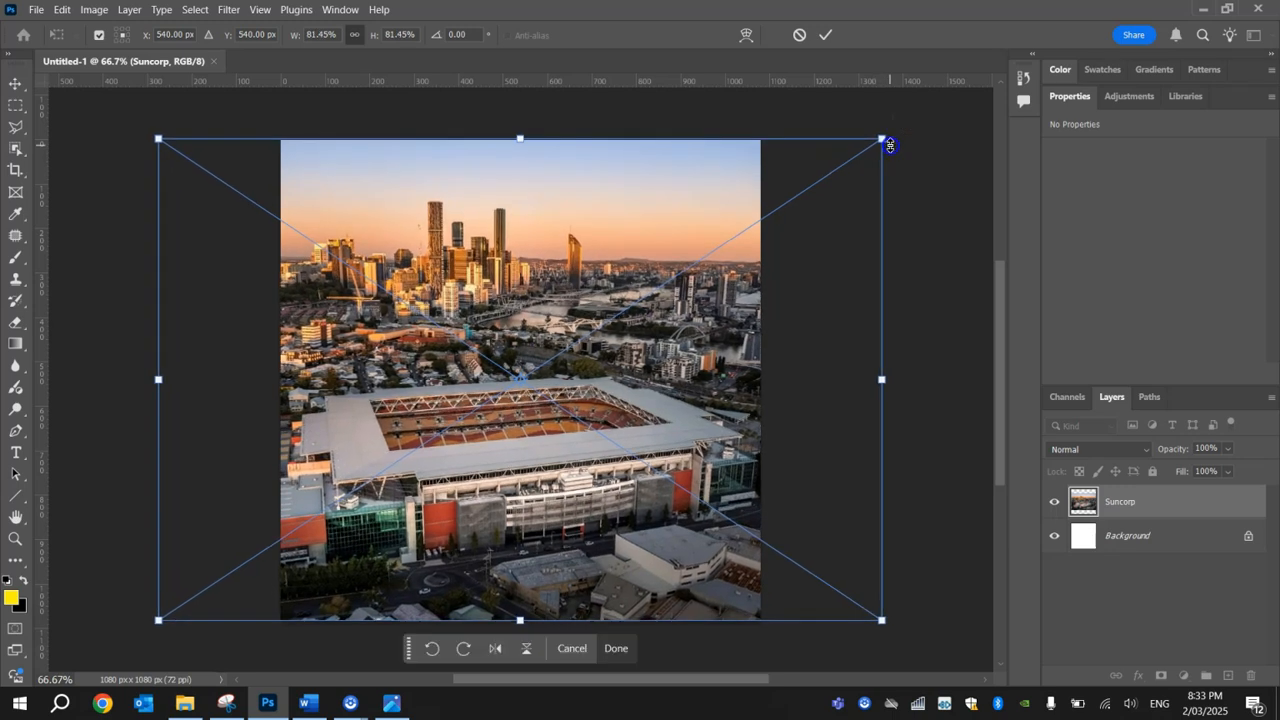
{"action": "left_click", "coordinate": [828, 36]}
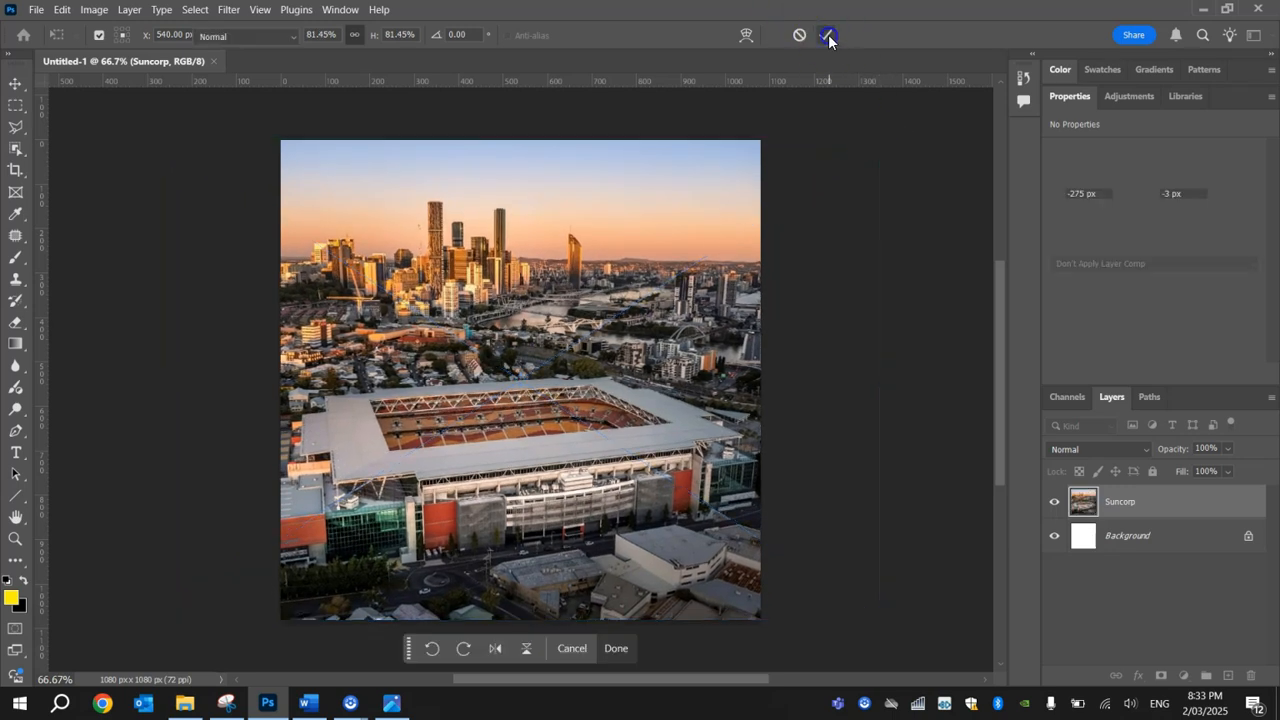
{"action": "key", "text": "b"}
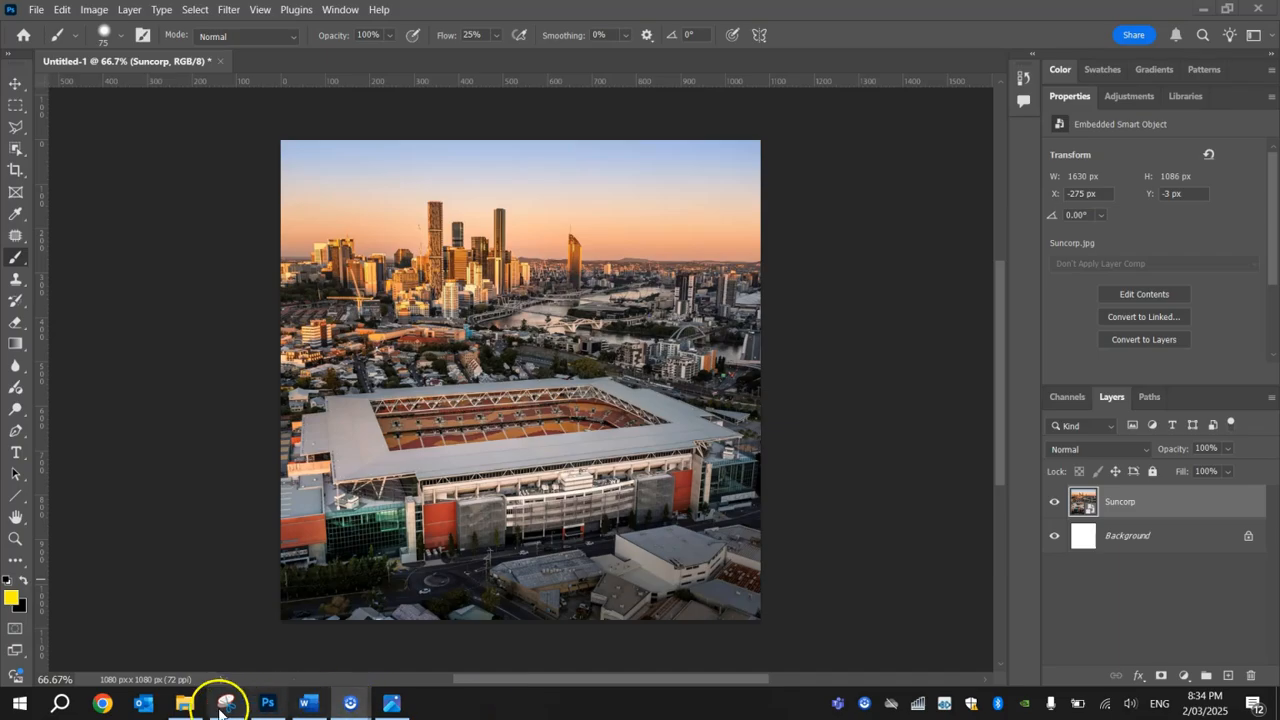
Place Broncos Logo Coloured.png from the Tutorial folder and scale it to about 23.70% in the canvas's upper-right corner
{"action": "left_click", "coordinate": [185, 705]}
{"action": "left_click", "coordinate": [766, 183]}
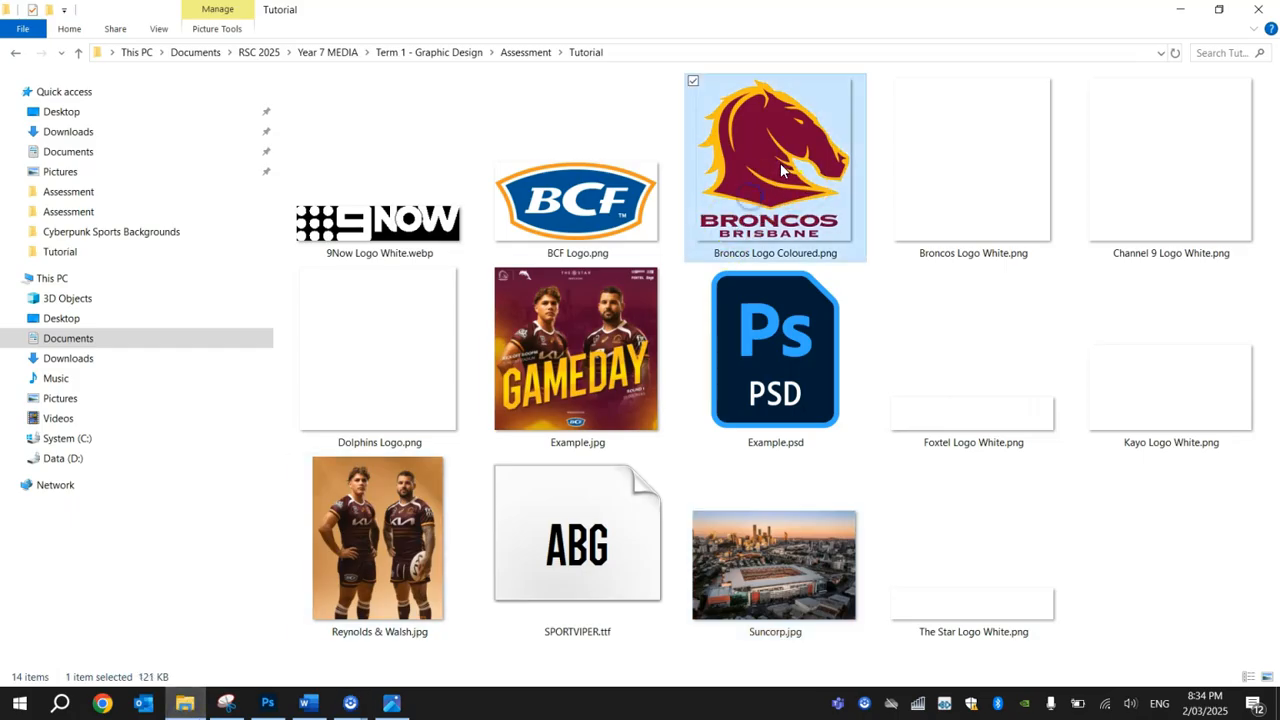
{"action": "left_click_drag", "start_coordinate": [778, 178], "coordinate": [655, 280]}
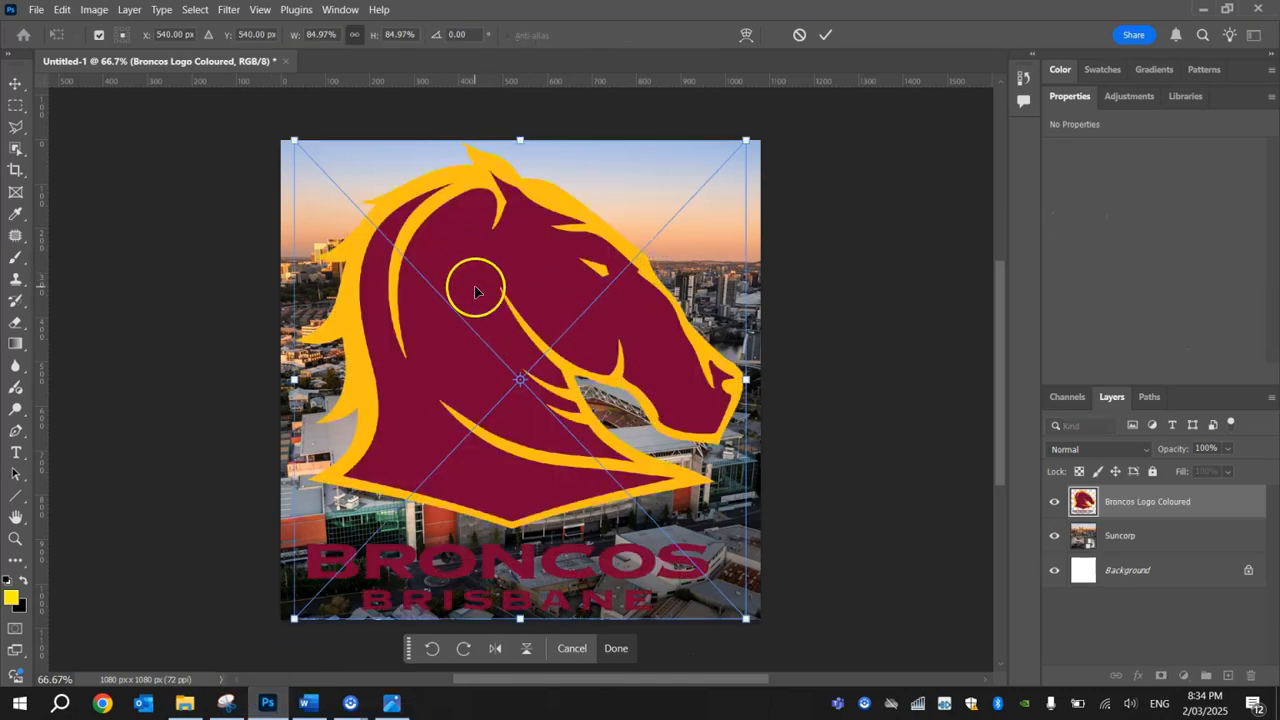
{"action": "left_click_drag", "start_coordinate": [293, 620], "coordinate": [621, 272]}
{"action": "left_click", "coordinate": [845, 40]}
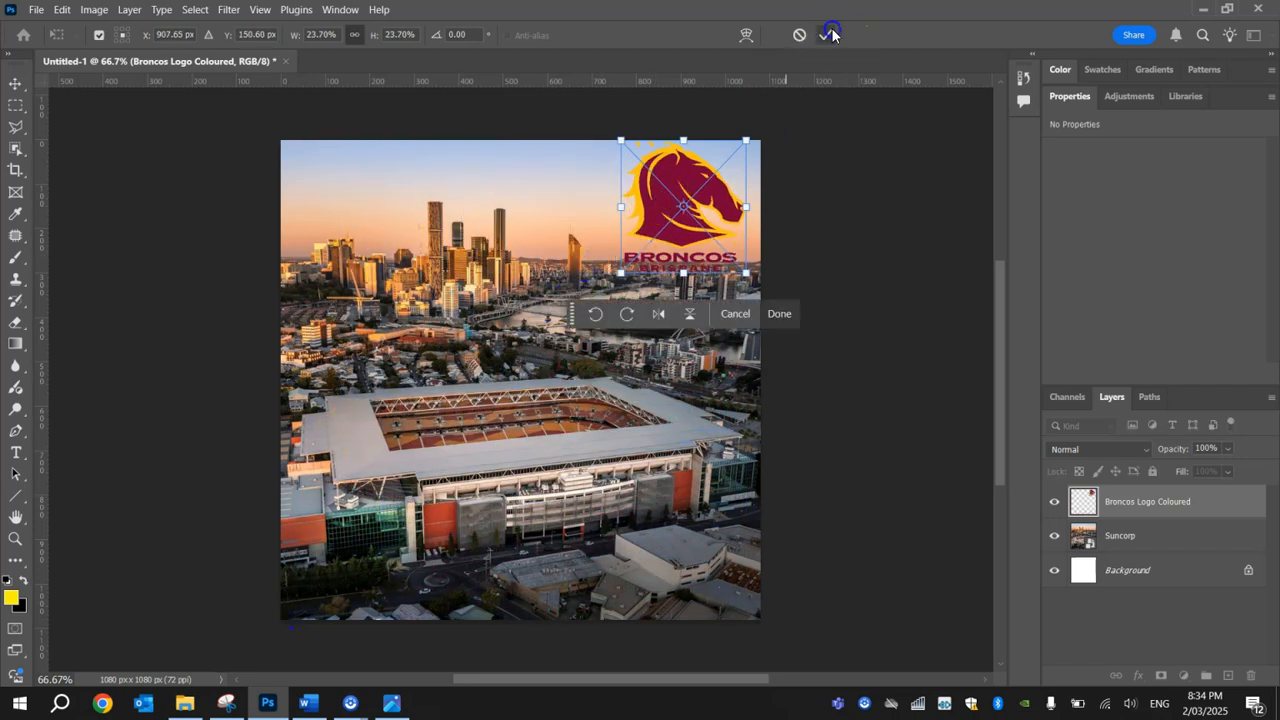
{"action": "key", "text": "b"}
{"action": "left_click", "coordinate": [685, 208]}
{"action": "left_click", "coordinate": [783, 275]}
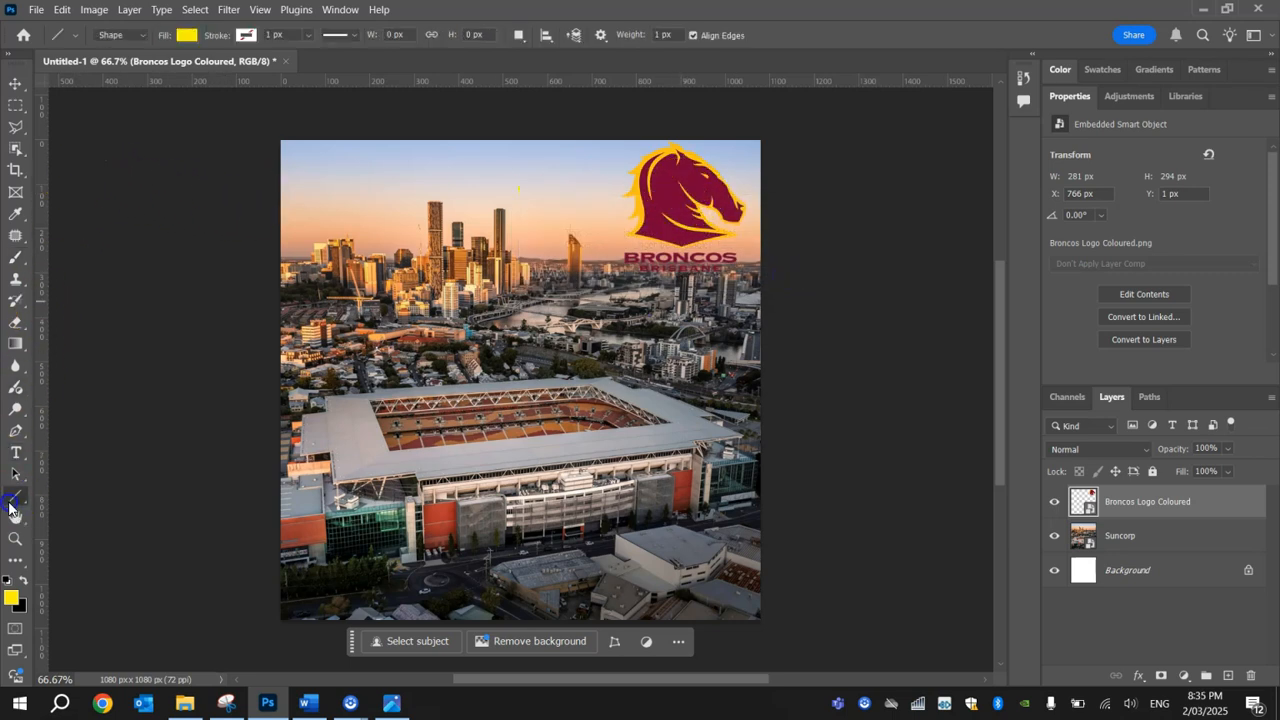
Sample the maroon from the Broncos logo and draw a filled rectangle about 1097 x 1102 px covering the whole canvas
{"action": "right_click", "coordinate": [15, 496]}
{"action": "left_click", "coordinate": [75, 494]}
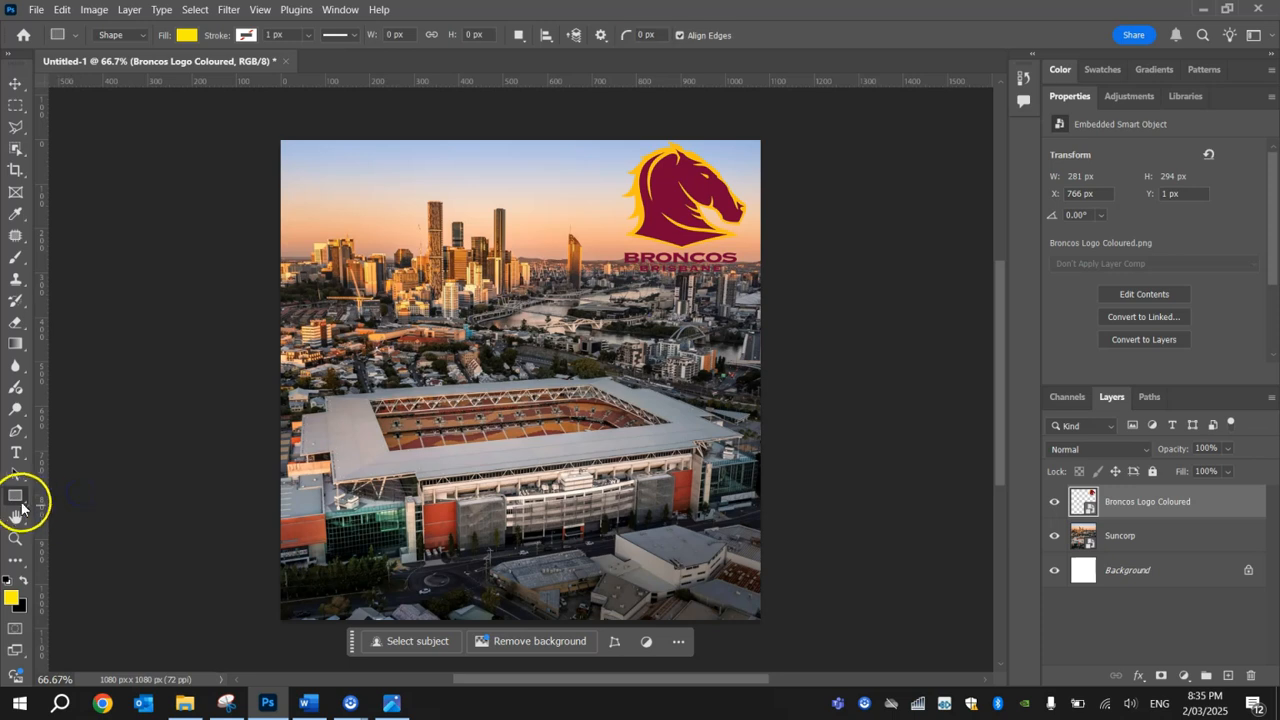
{"action": "right_click", "coordinate": [15, 496]}
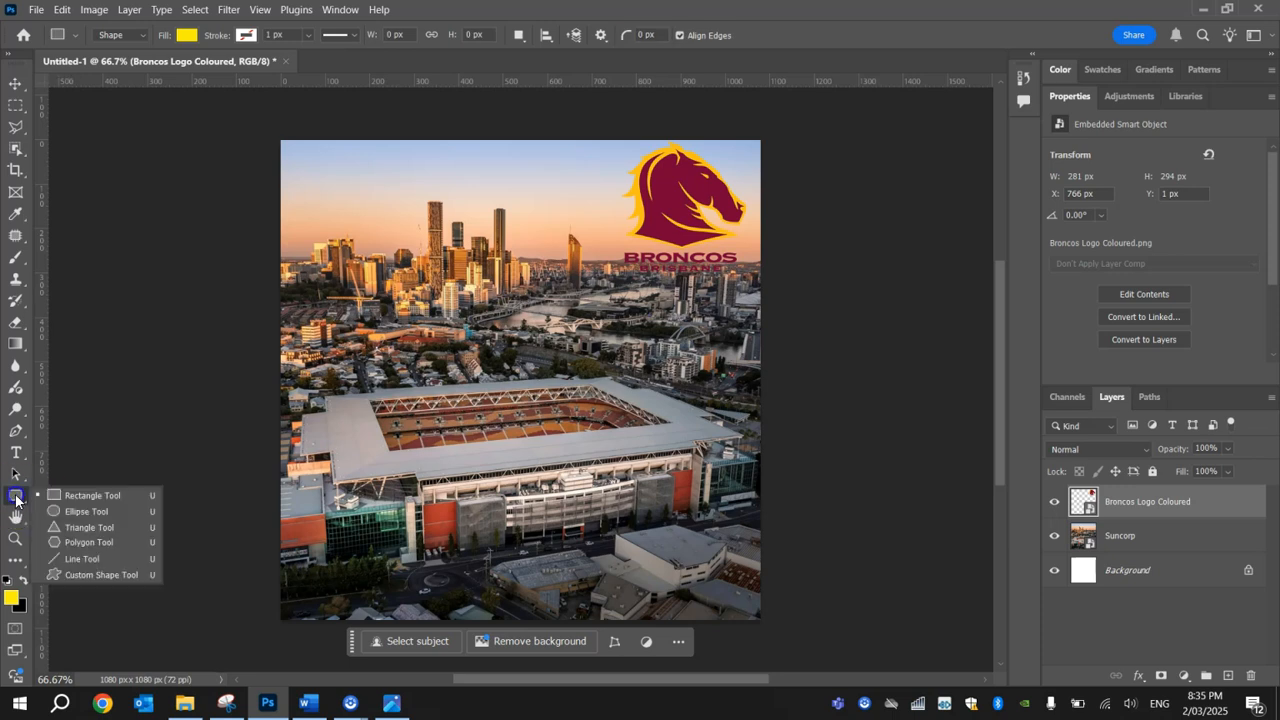
{"action": "left_click", "coordinate": [98, 494]}
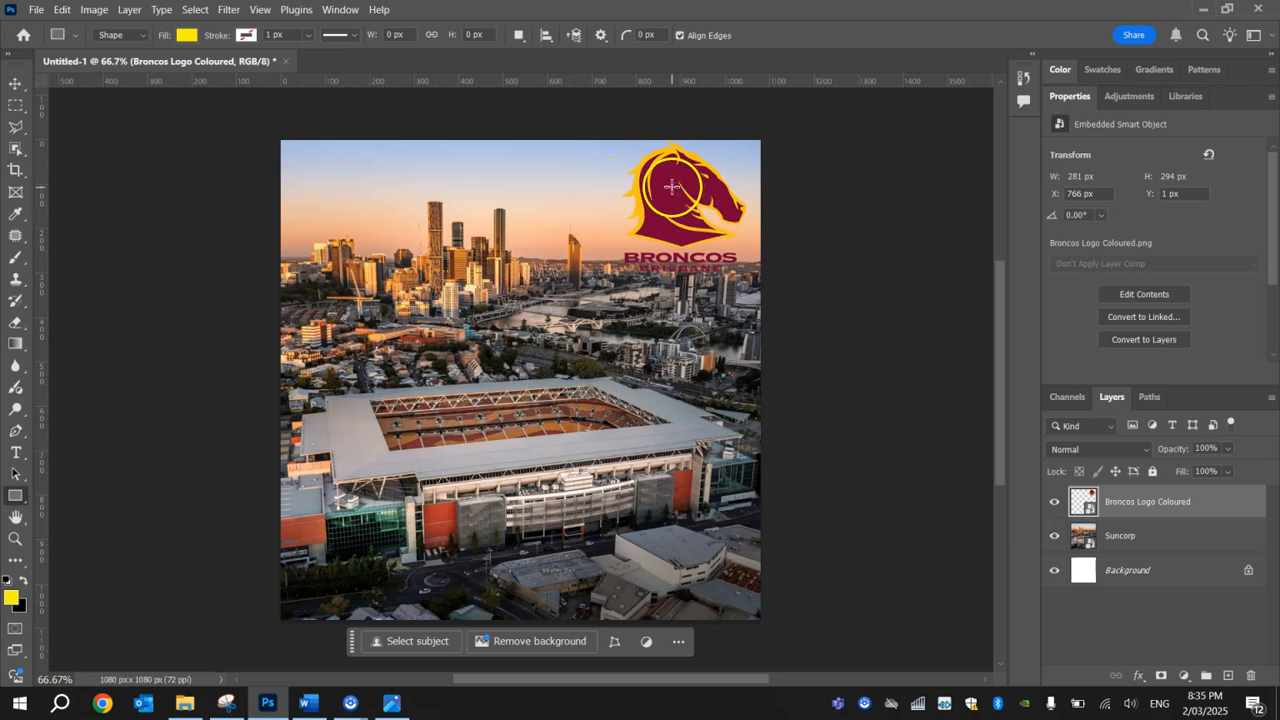
{"action": "left_click", "coordinate": [186, 37]}
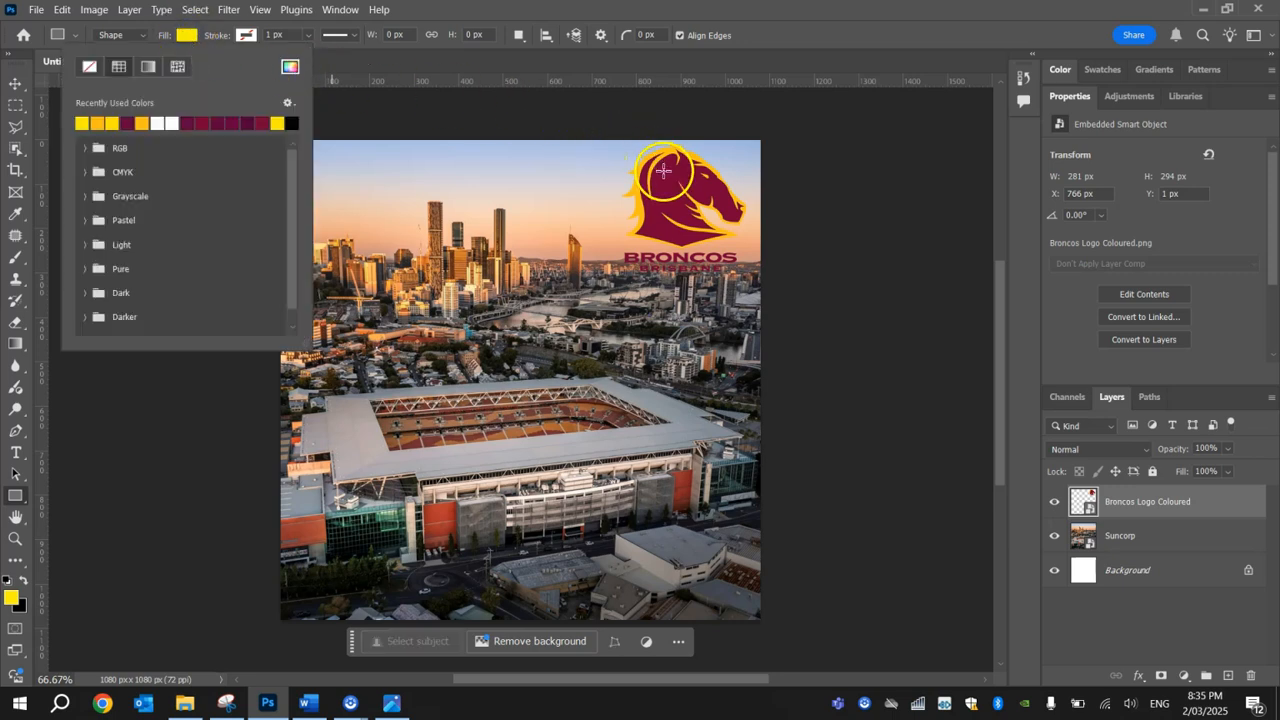
{"action": "left_click", "coordinate": [188, 36]}
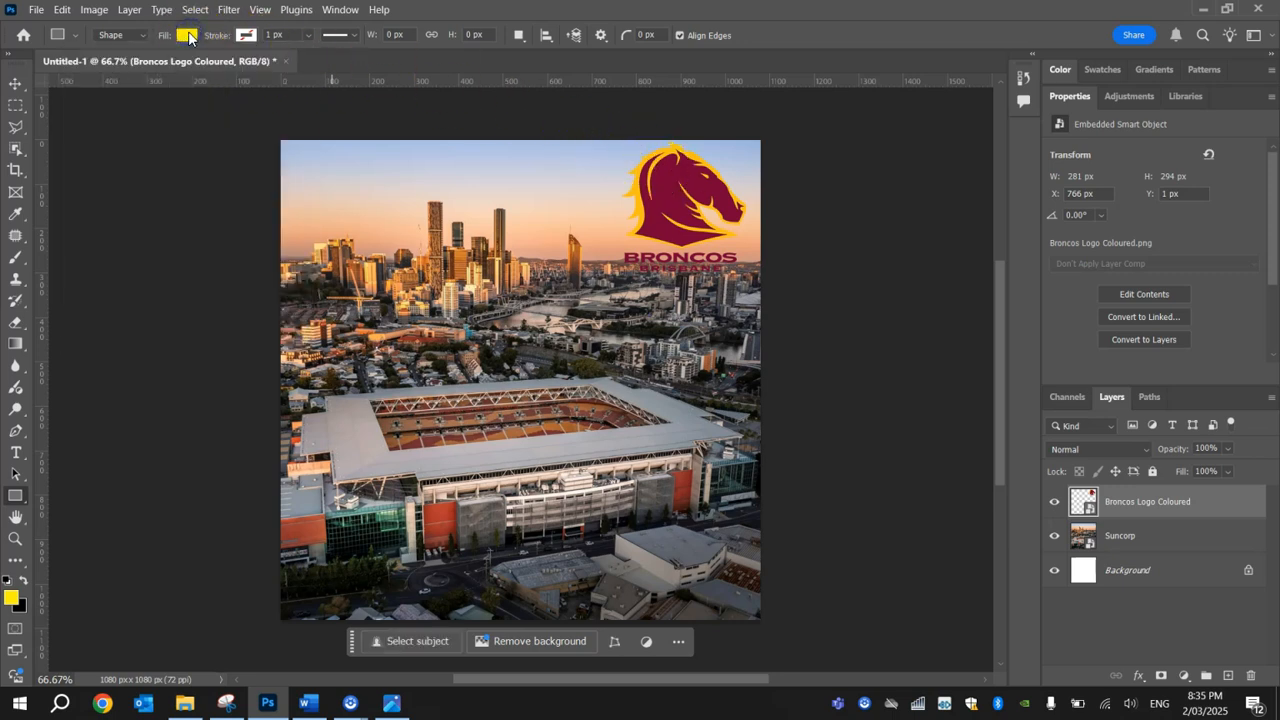
{"action": "left_click", "coordinate": [14, 214]}
{"action": "left_click_drag", "start_coordinate": [549, 174], "coordinate": [672, 176]}
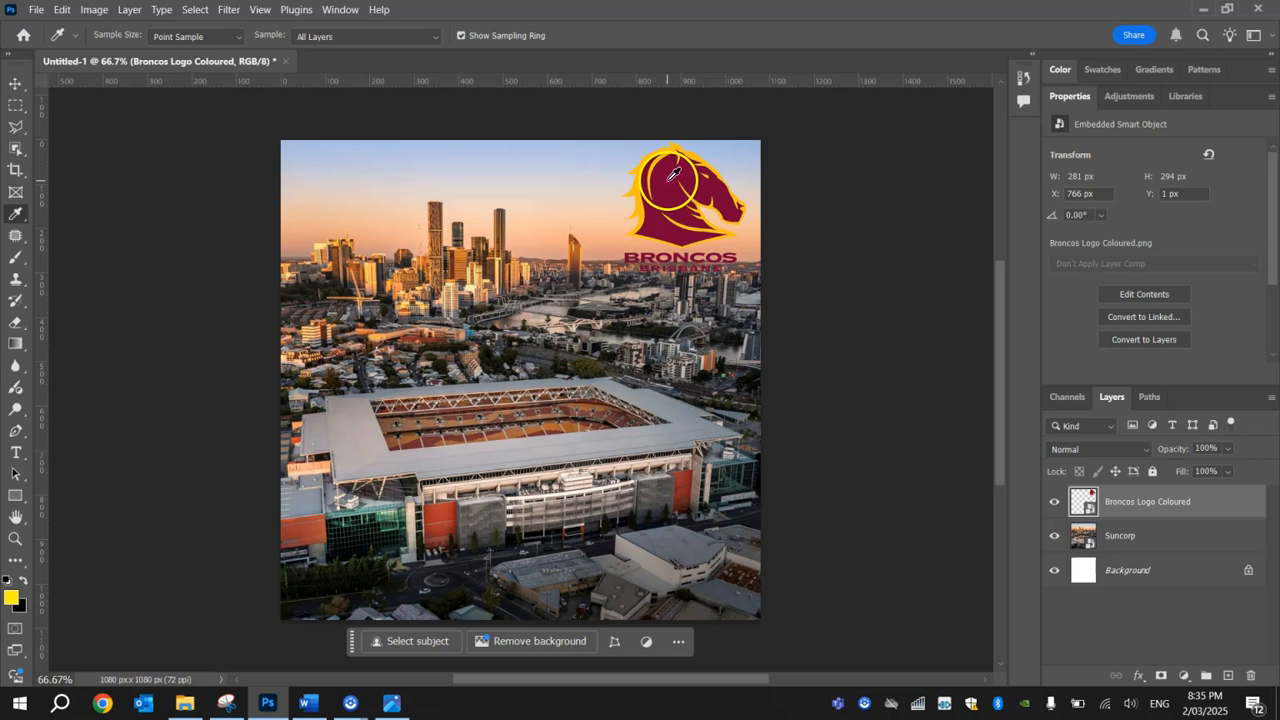
{"action": "left_click", "coordinate": [674, 174]}
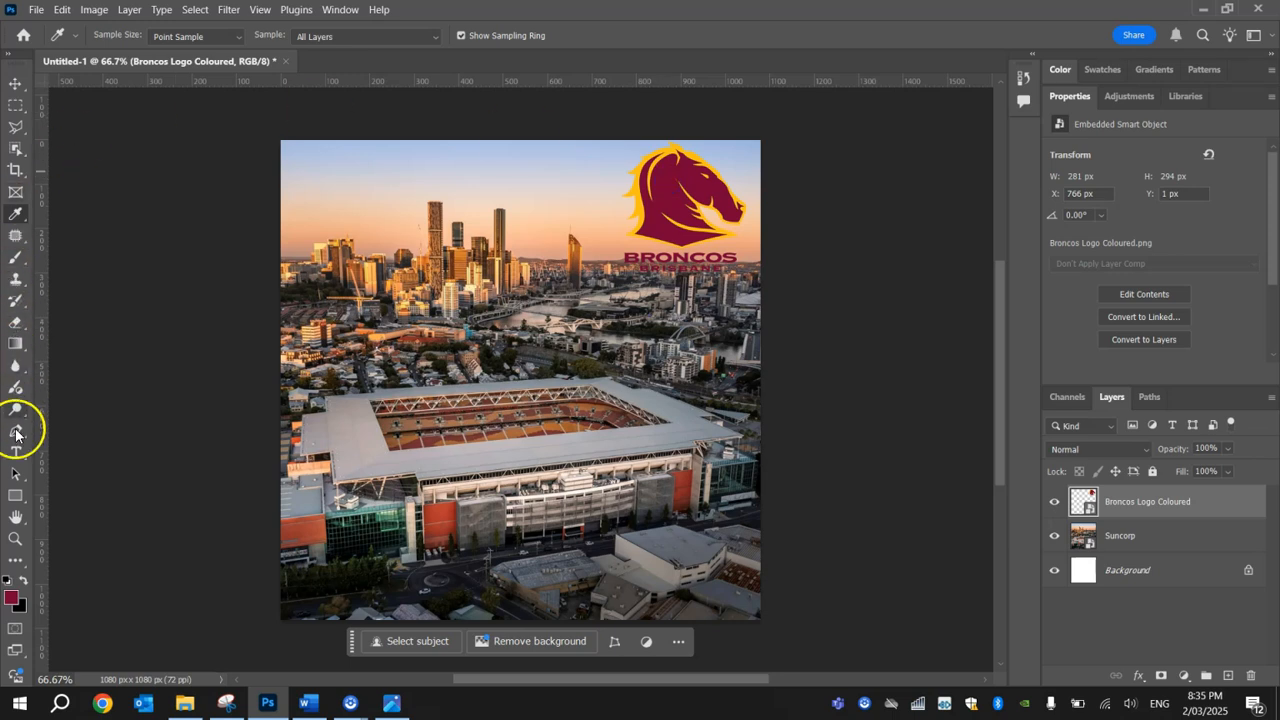
{"action": "left_click", "coordinate": [15, 496]}
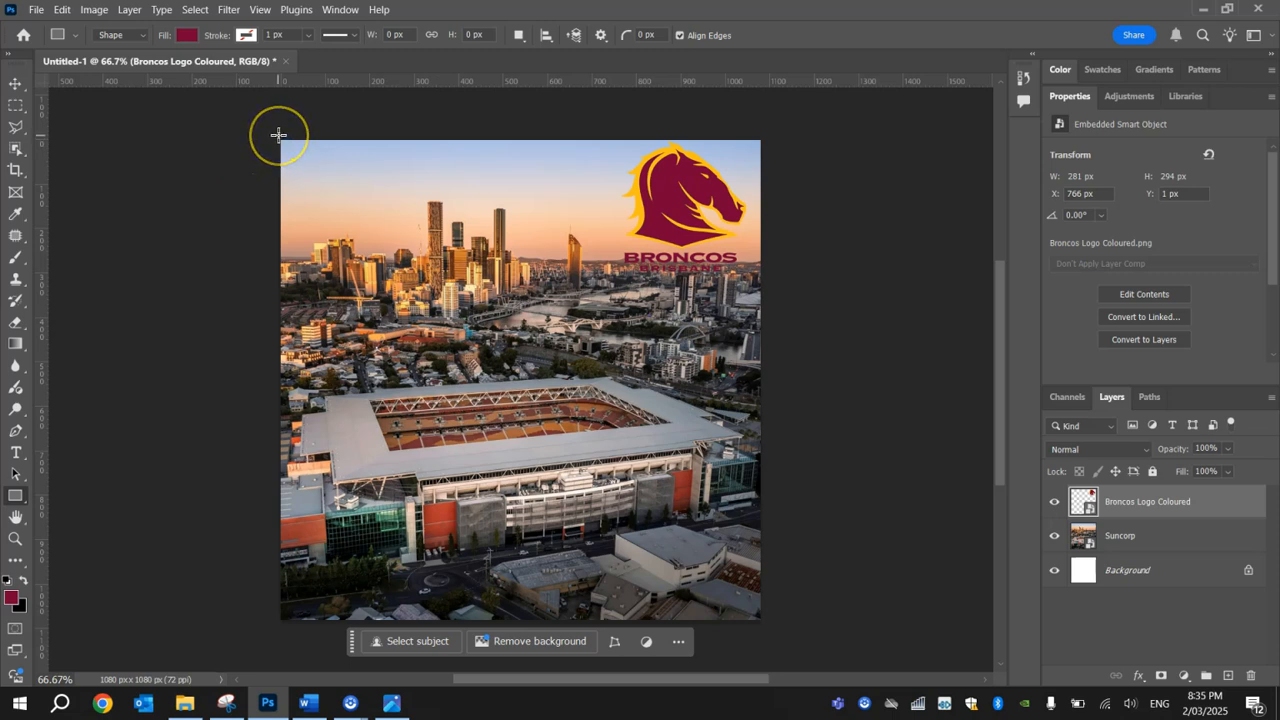
{"action": "left_click_drag", "start_coordinate": [278, 134], "coordinate": [763, 623]}
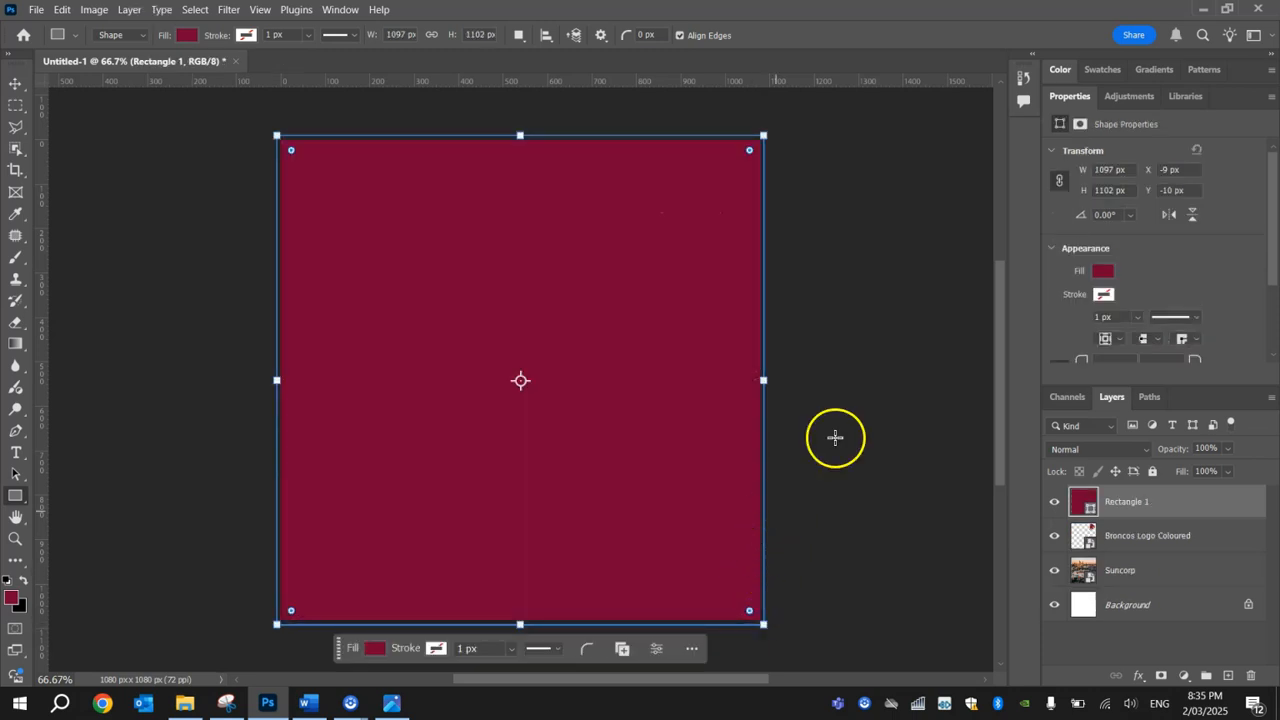
Darken the rectangle's fill to the deep maroon #50012f
{"action": "left_click", "coordinate": [1102, 272]}
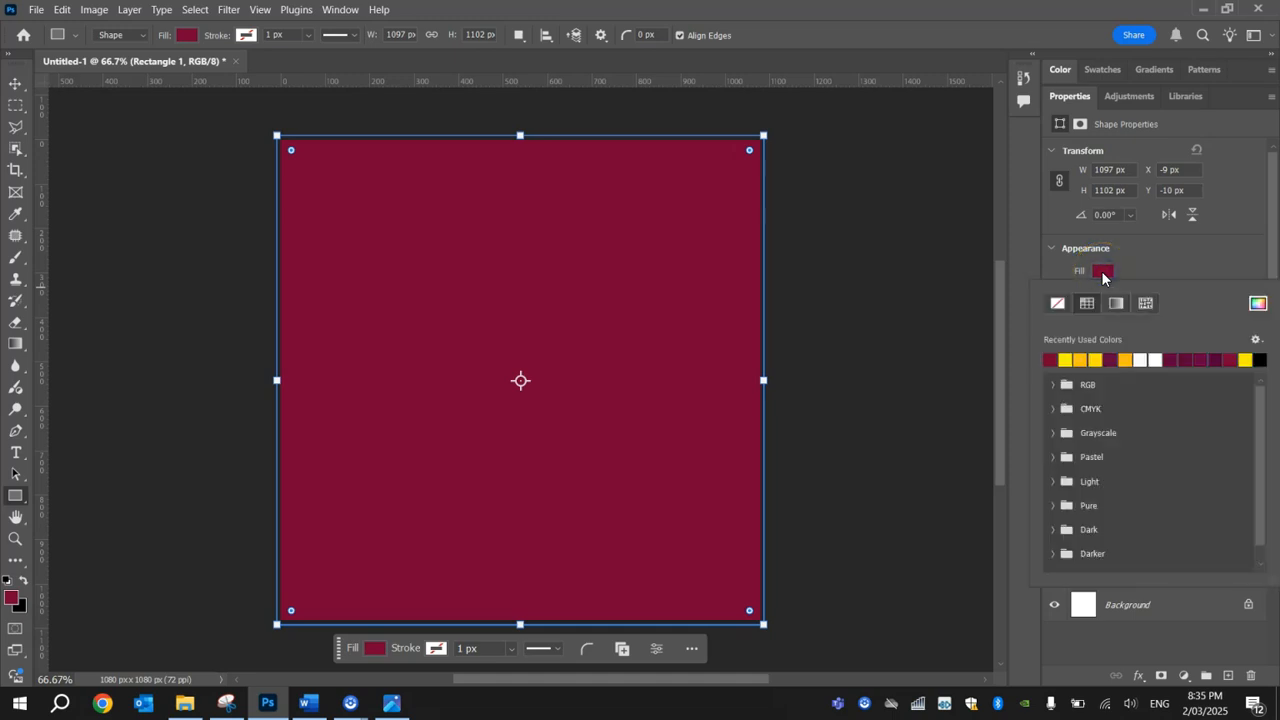
{"action": "left_click", "coordinate": [1257, 305]}
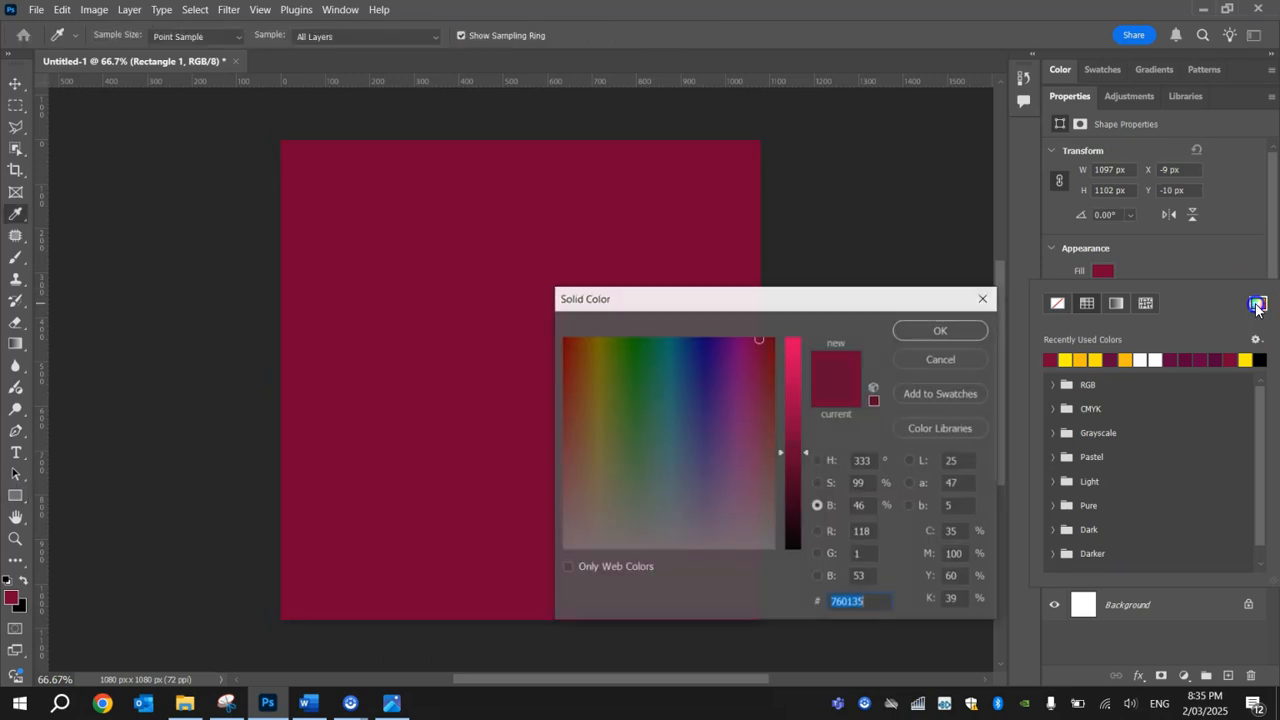
{"action": "left_click", "coordinate": [759, 339]}
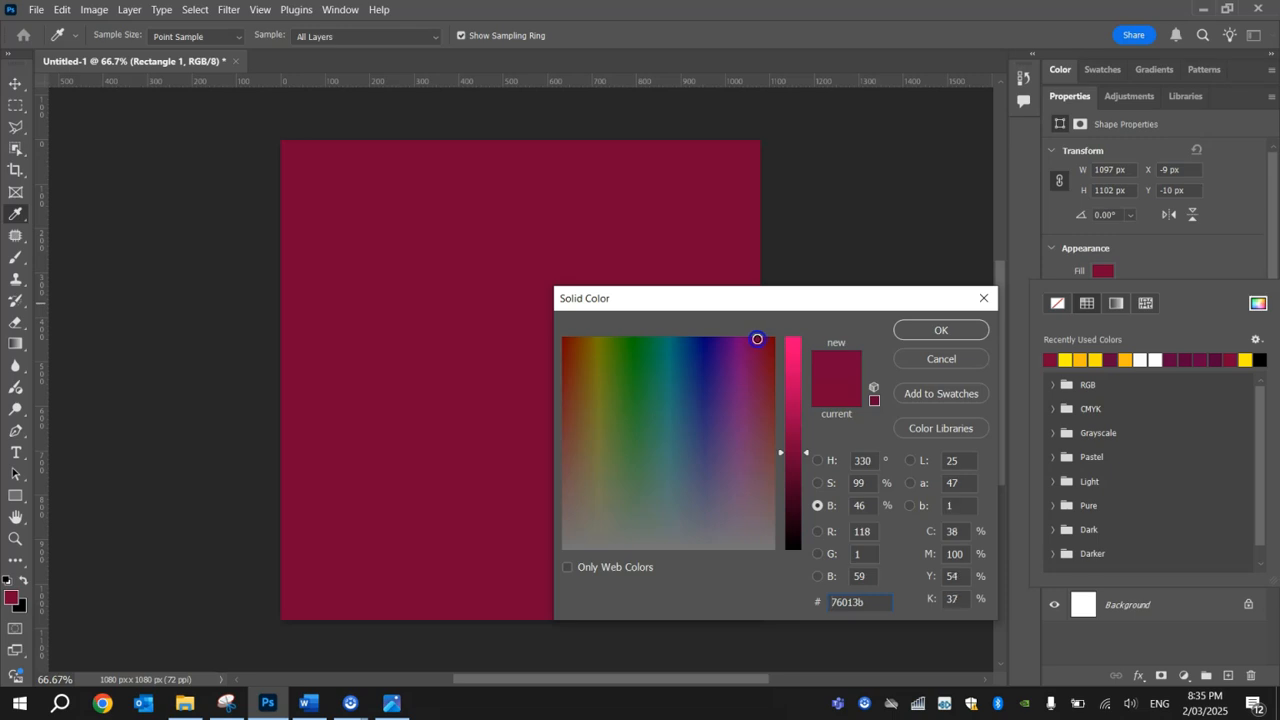
{"action": "left_click", "coordinate": [806, 461]}
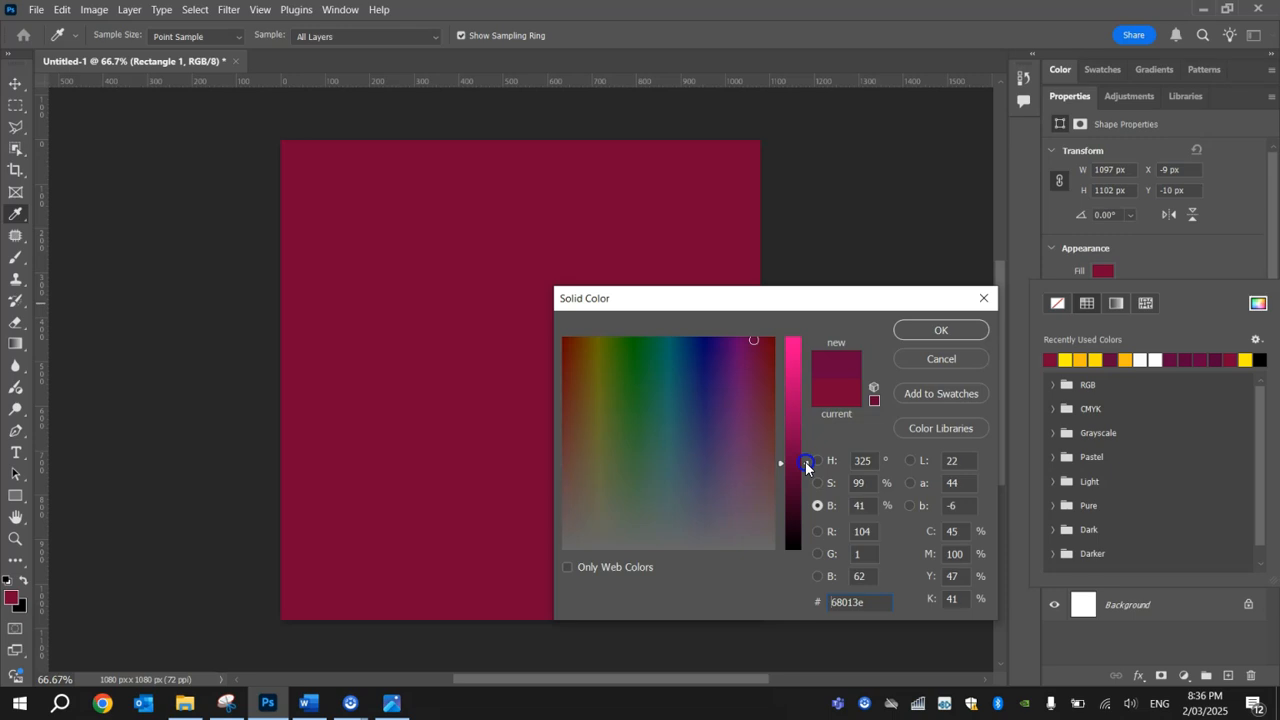
{"action": "left_click", "coordinate": [941, 331]}
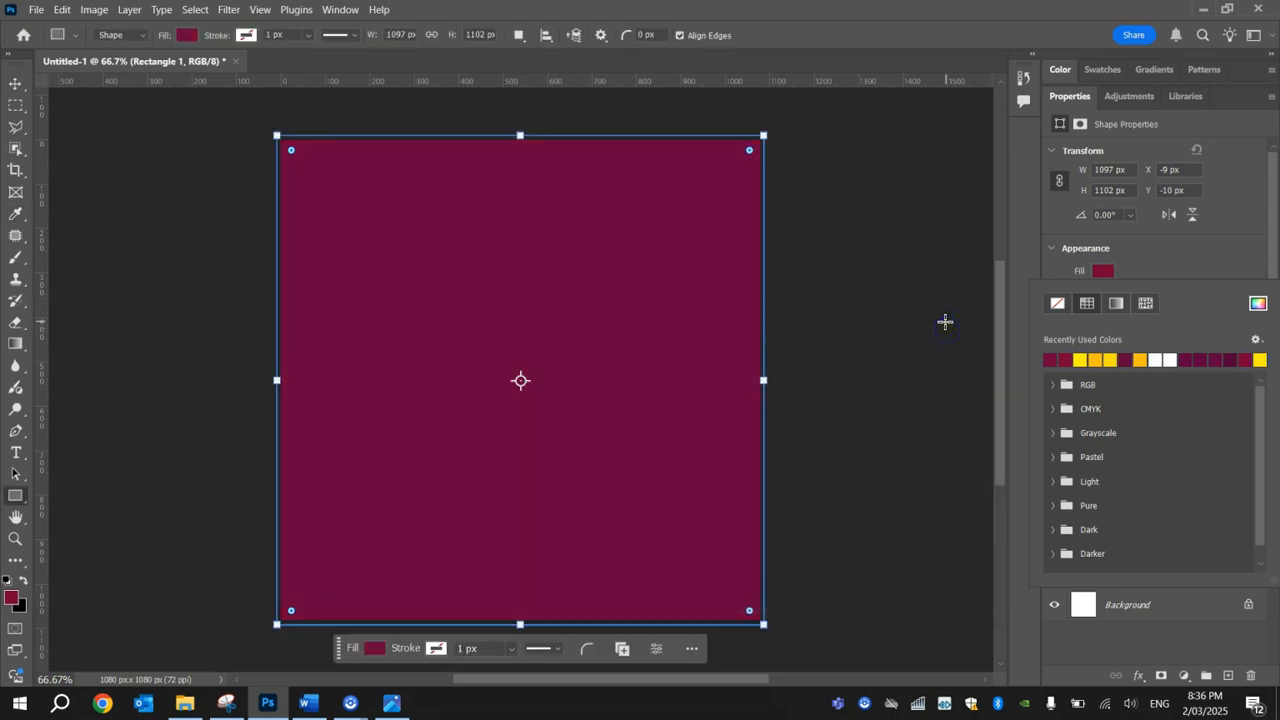
{"action": "left_click", "coordinate": [1258, 304]}
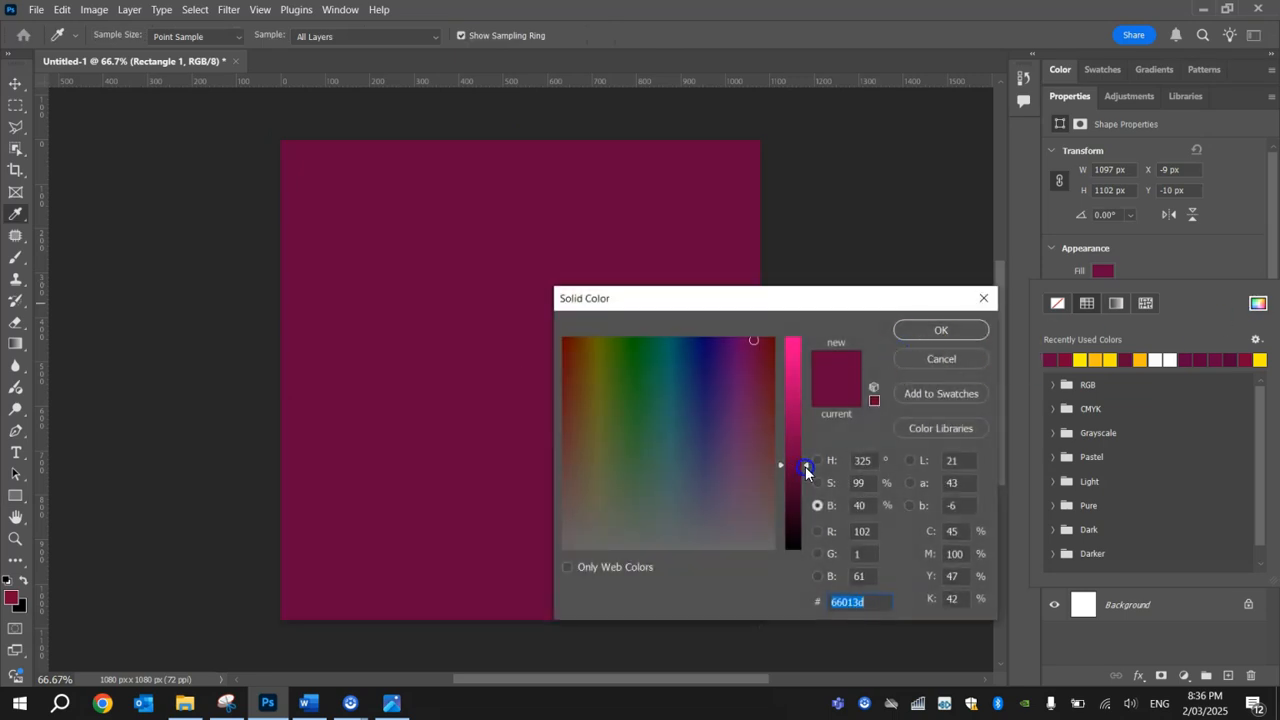
{"action": "left_click_drag", "start_coordinate": [798, 464], "coordinate": [808, 484]}
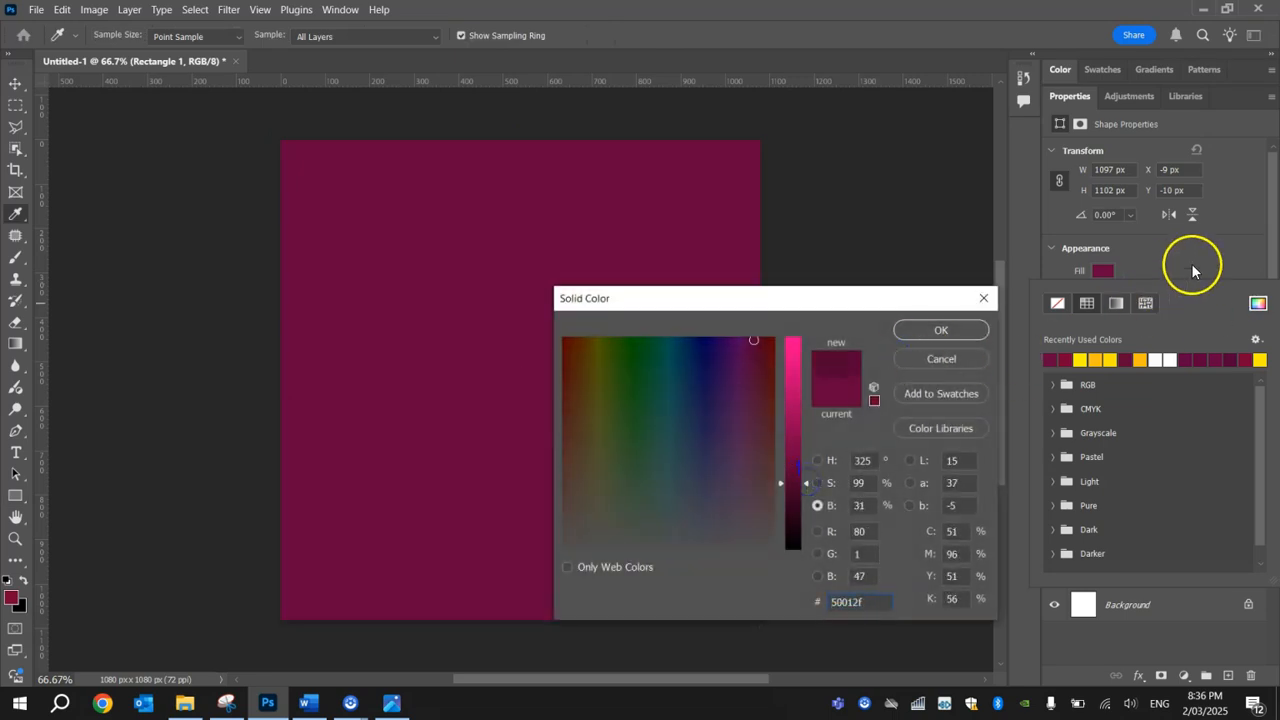
{"action": "left_click", "coordinate": [919, 331]}
{"action": "left_click", "coordinate": [934, 297]}
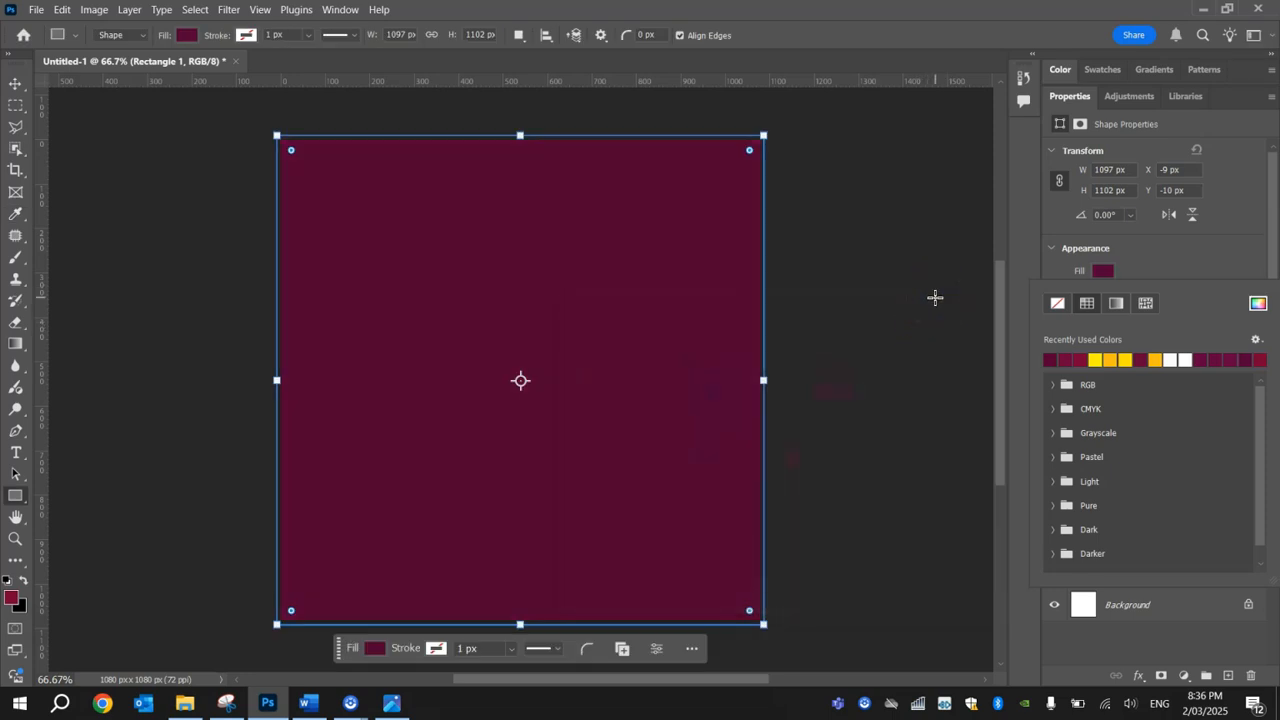
{"action": "left_click", "coordinate": [1188, 239]}
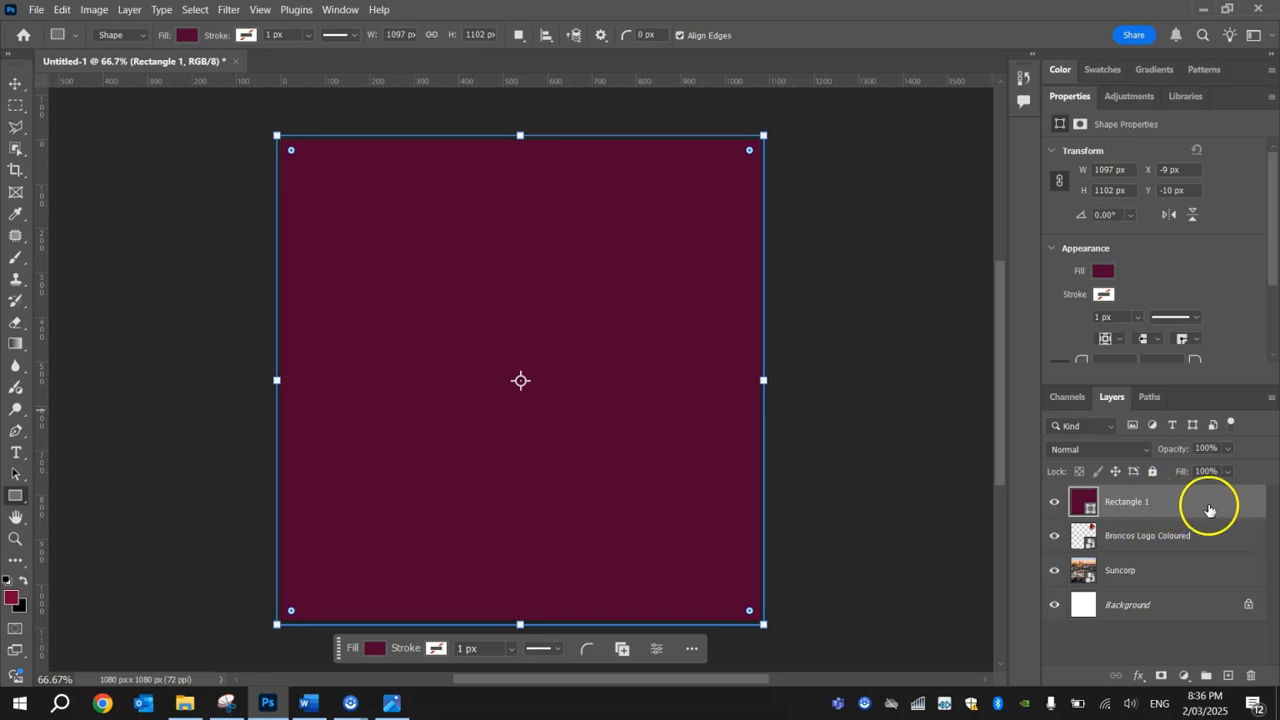
Set the maroon rectangle layer's opacity to 90% and move the Broncos Logo Coloured layer above it
{"action": "left_click", "coordinate": [1214, 449]}
{"action": "type", "text": "90"}
{"action": "key", "text": "Return"}
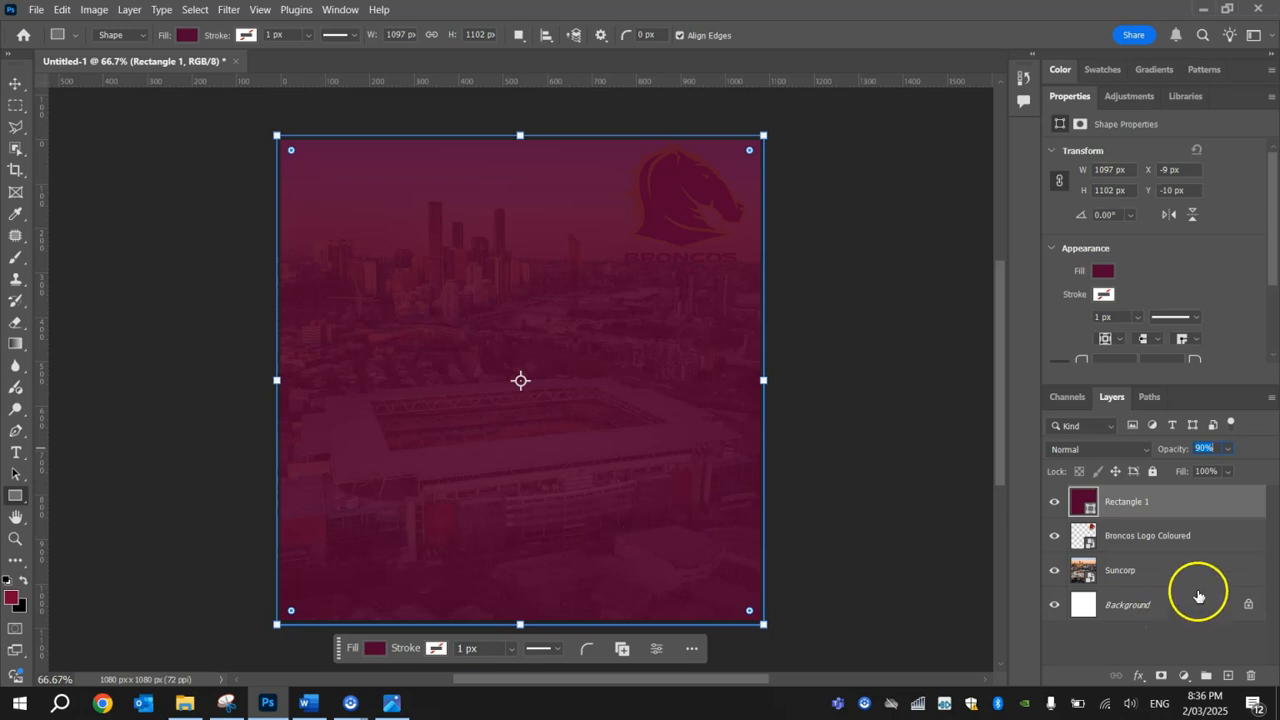
{"action": "left_click", "coordinate": [1165, 536]}
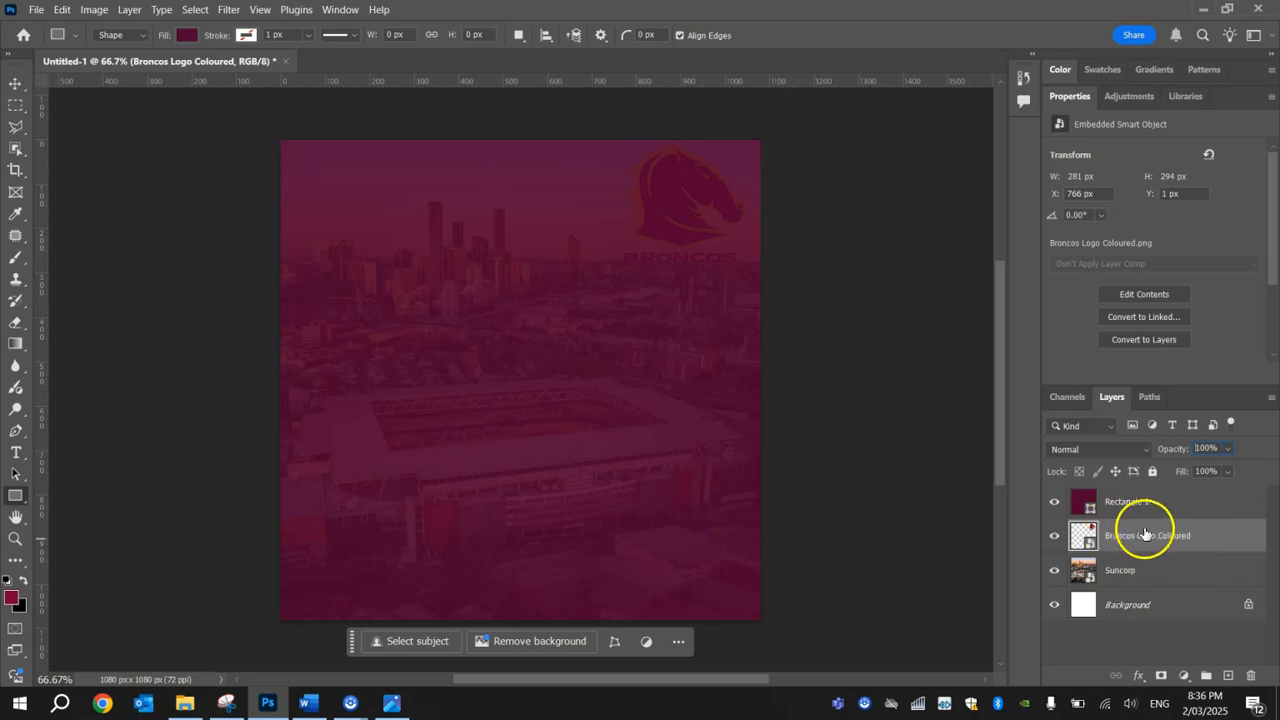
{"action": "left_click_drag", "start_coordinate": [1140, 540], "coordinate": [1148, 501]}
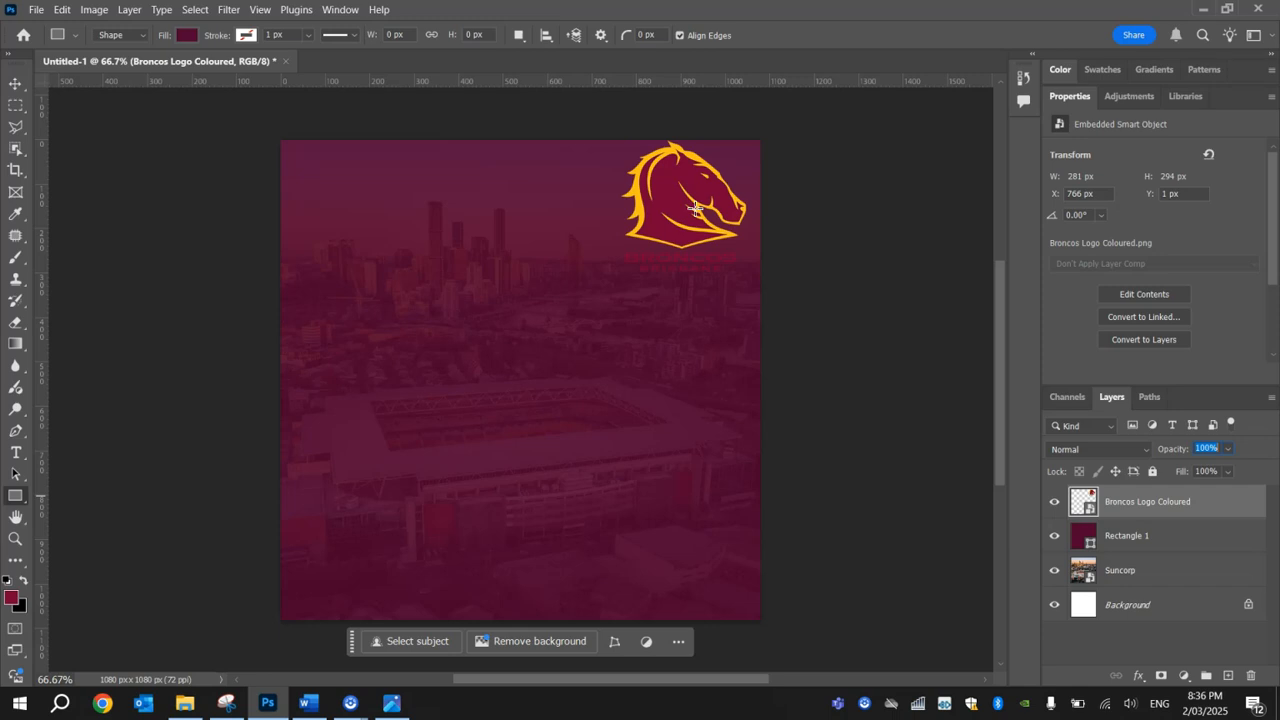
Lock all attributes of the Suncorp layer and the Rectangle 1 layer
{"action": "left_click", "coordinate": [1171, 569]}
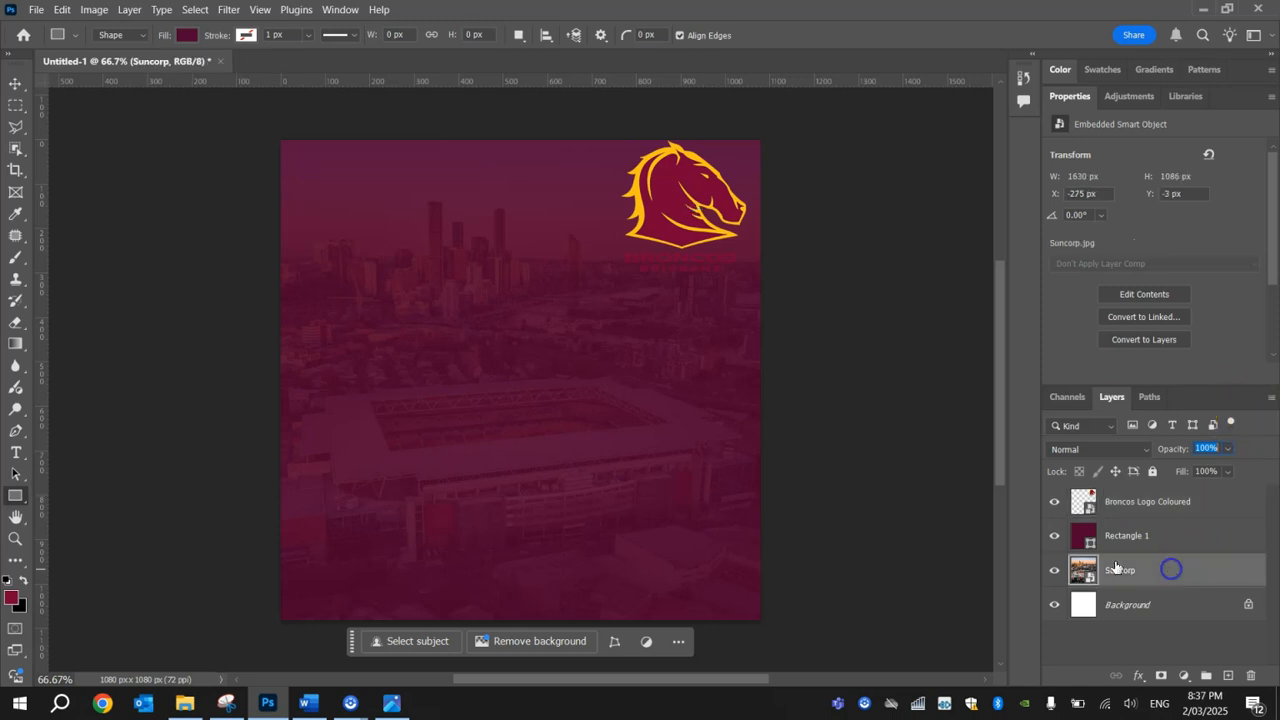
{"action": "left_click", "coordinate": [1152, 472]}
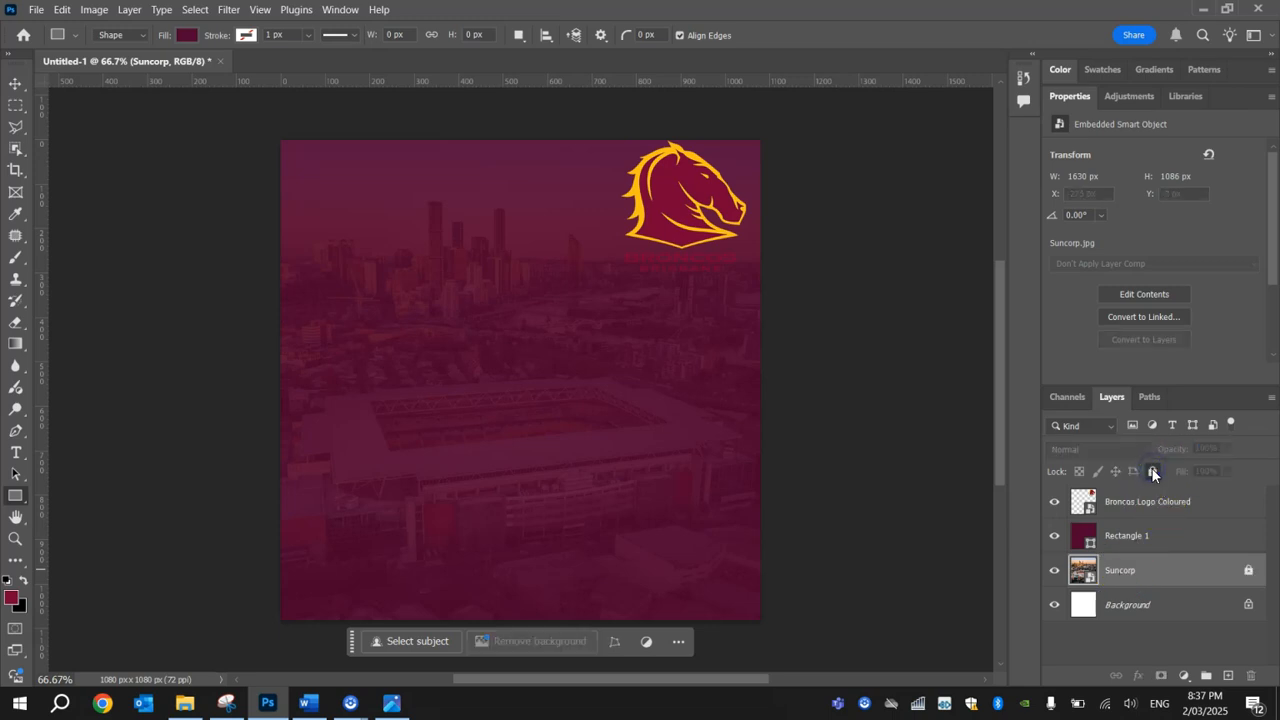
{"action": "left_click", "coordinate": [1186, 537]}
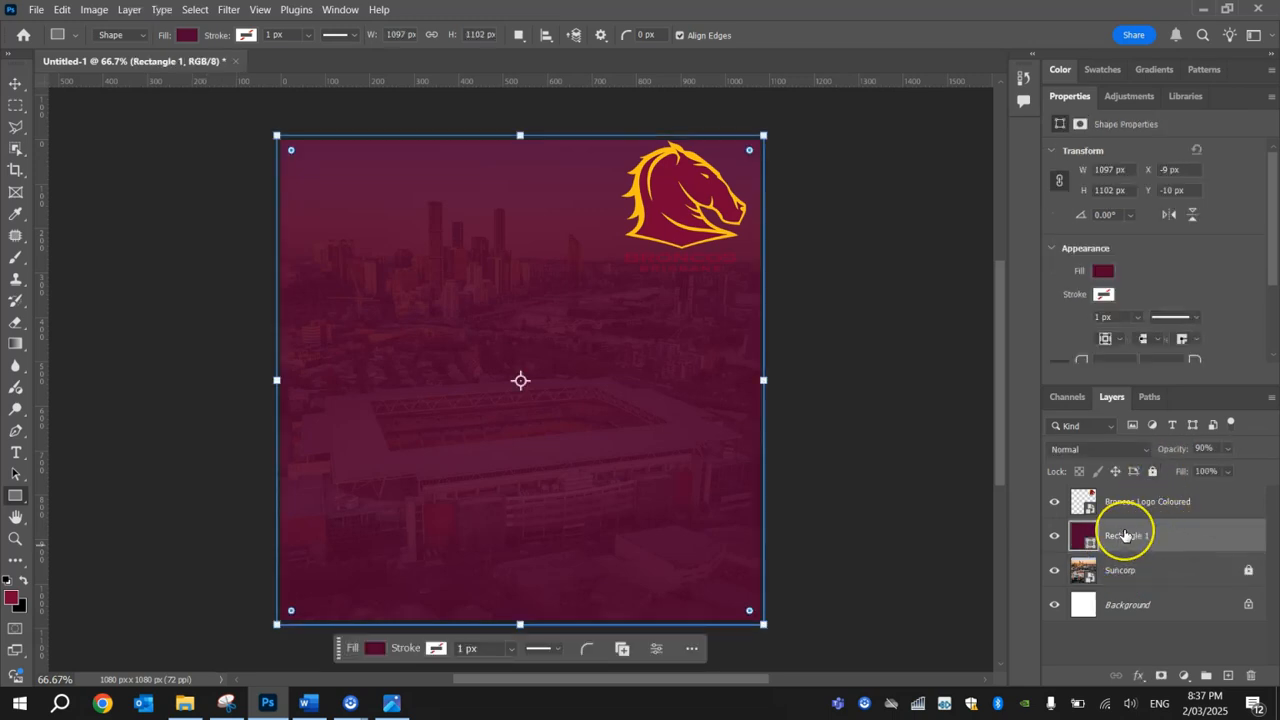
{"action": "left_click", "coordinate": [1150, 472]}
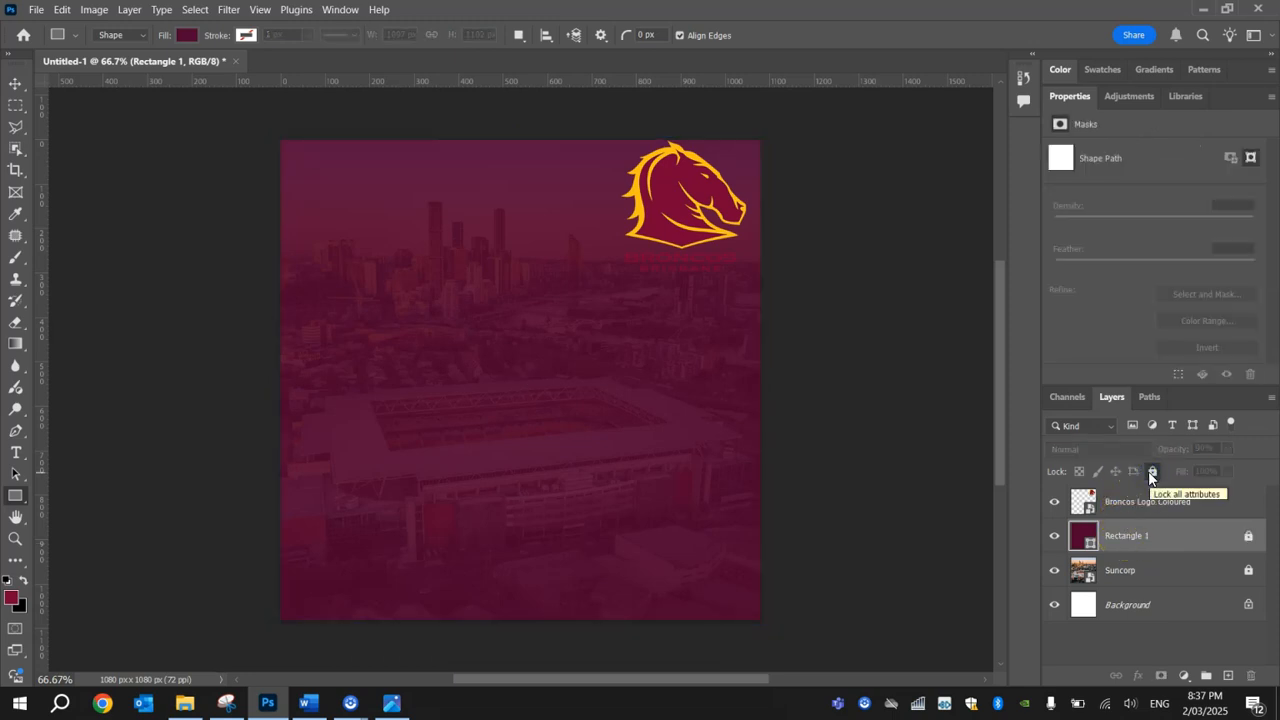
Delete the white Background layer
{"action": "left_click", "coordinate": [1181, 599]}
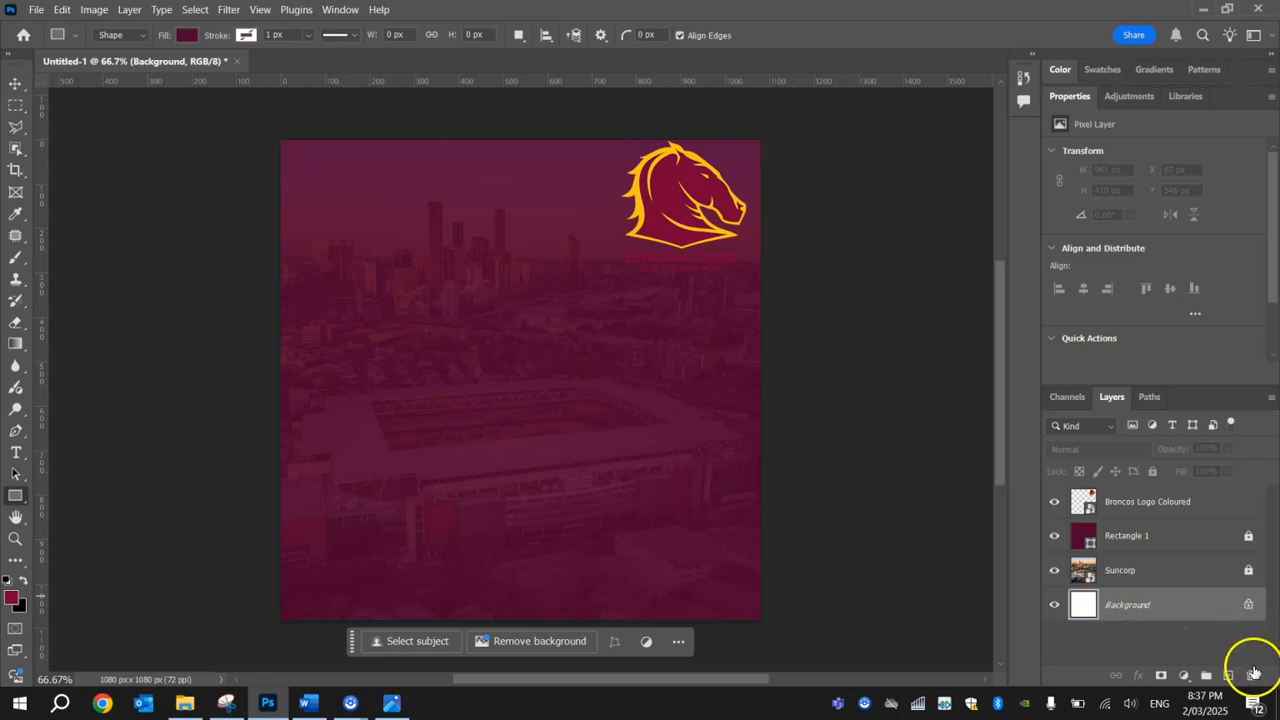
{"action": "left_click", "coordinate": [1249, 675]}
{"action": "left_click", "coordinate": [1226, 626]}
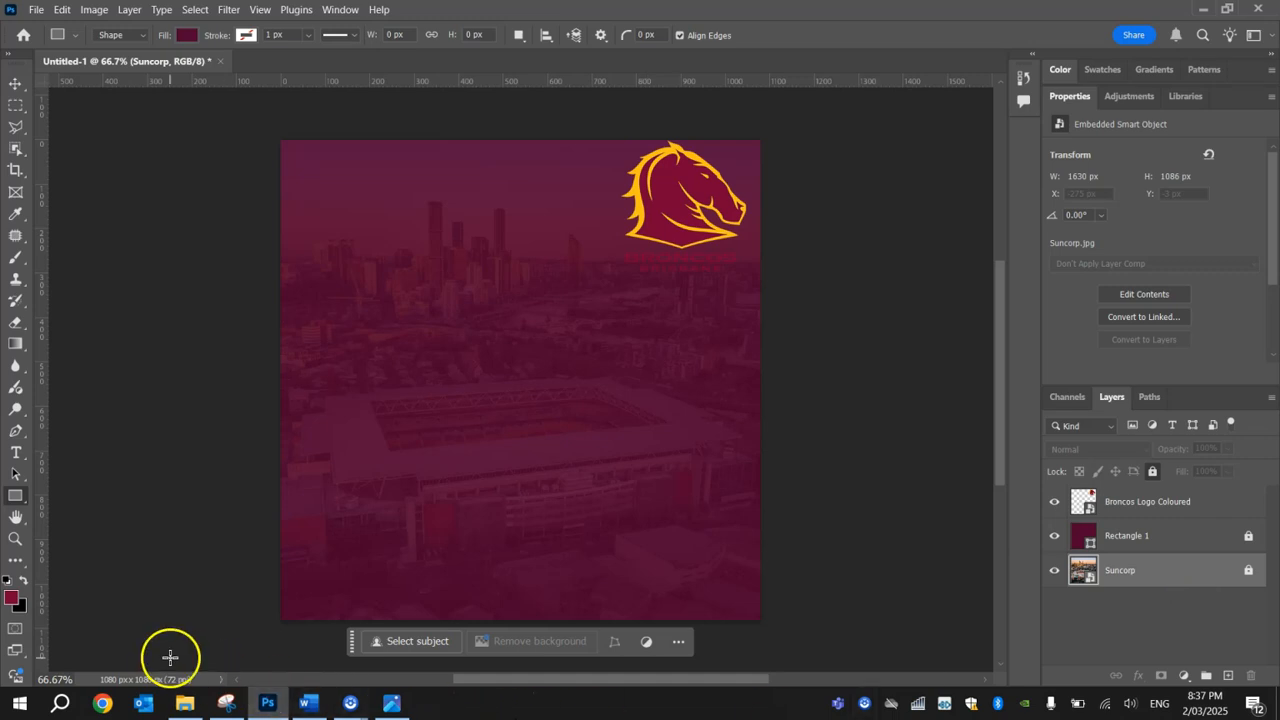
View the finished reference poster Example.jpg from the file folder and return to Photoshop
{"action": "left_click", "coordinate": [185, 703]}
{"action": "left_click", "coordinate": [547, 337]}
{"action": "double_click", "coordinate": [547, 337]}
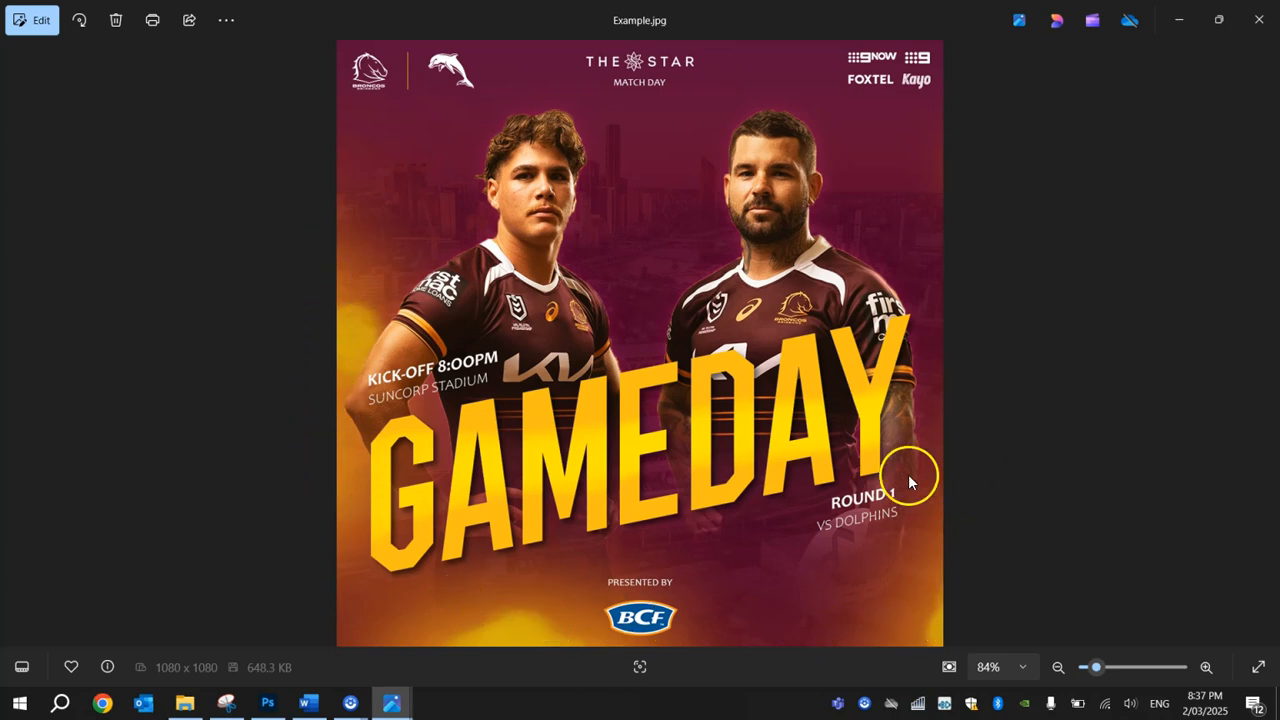
{"action": "left_click", "coordinate": [267, 703]}
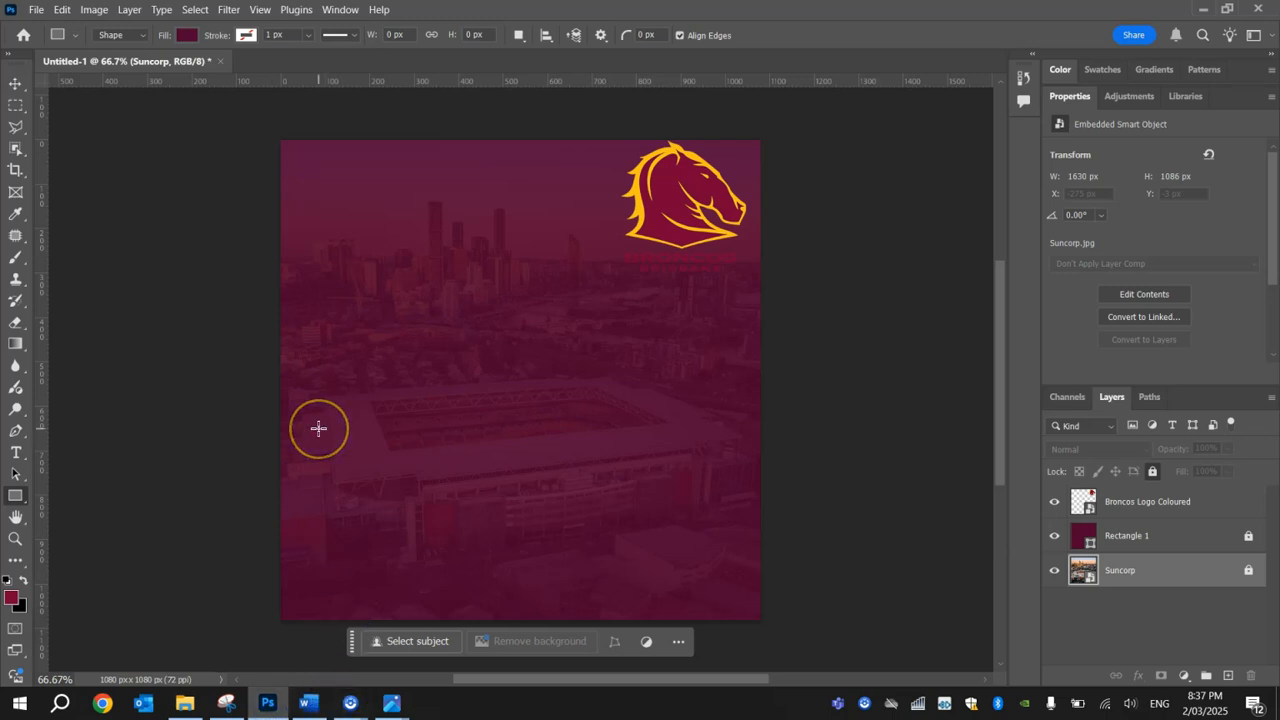
Sample the golden yellow from the logo as the foreground colour and set the Brush tool's size to about 511 px
{"action": "left_click", "coordinate": [17, 217]}
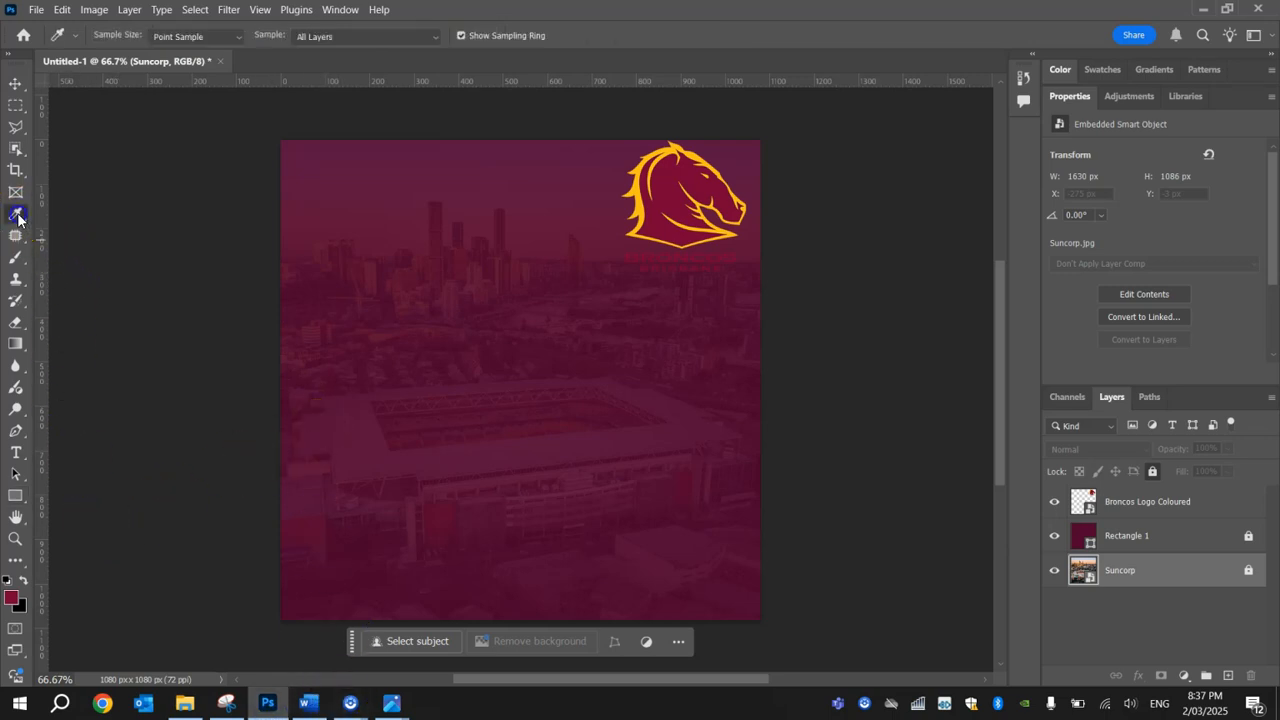
{"action": "left_click", "coordinate": [638, 184]}
{"action": "left_click", "coordinate": [15, 260]}
{"action": "left_click", "coordinate": [62, 258]}
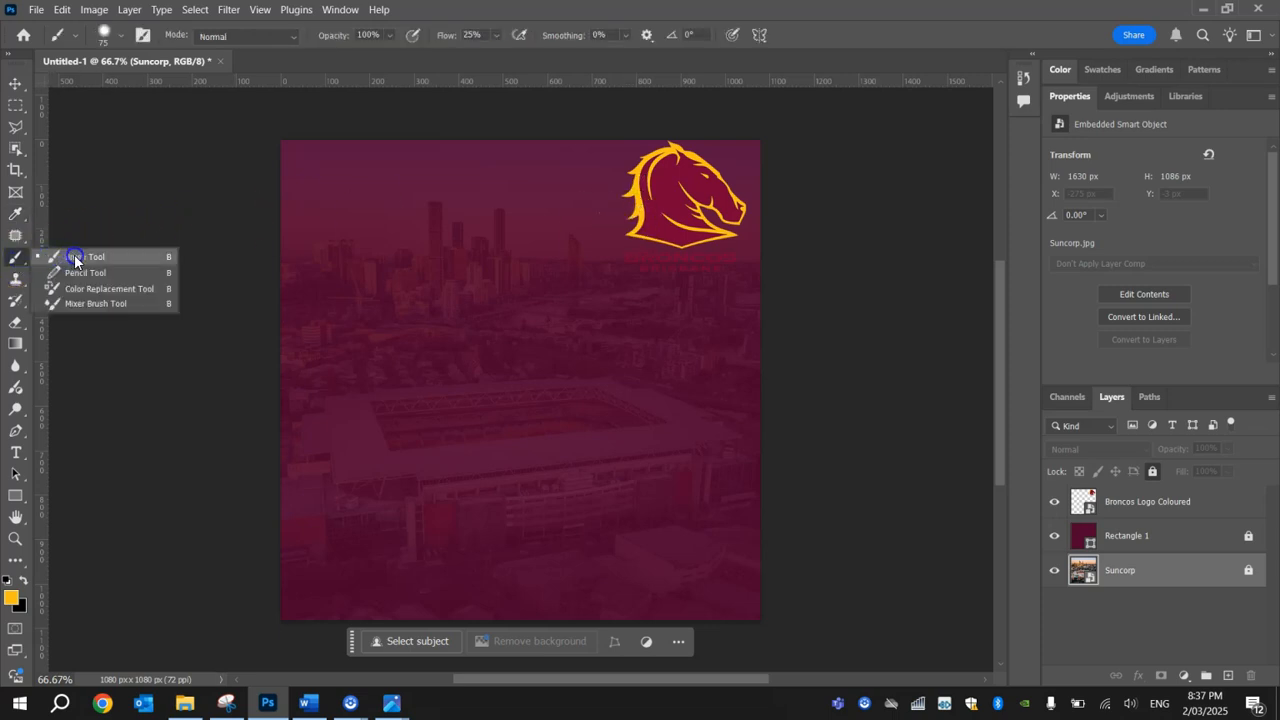
{"action": "left_click", "coordinate": [75, 258]}
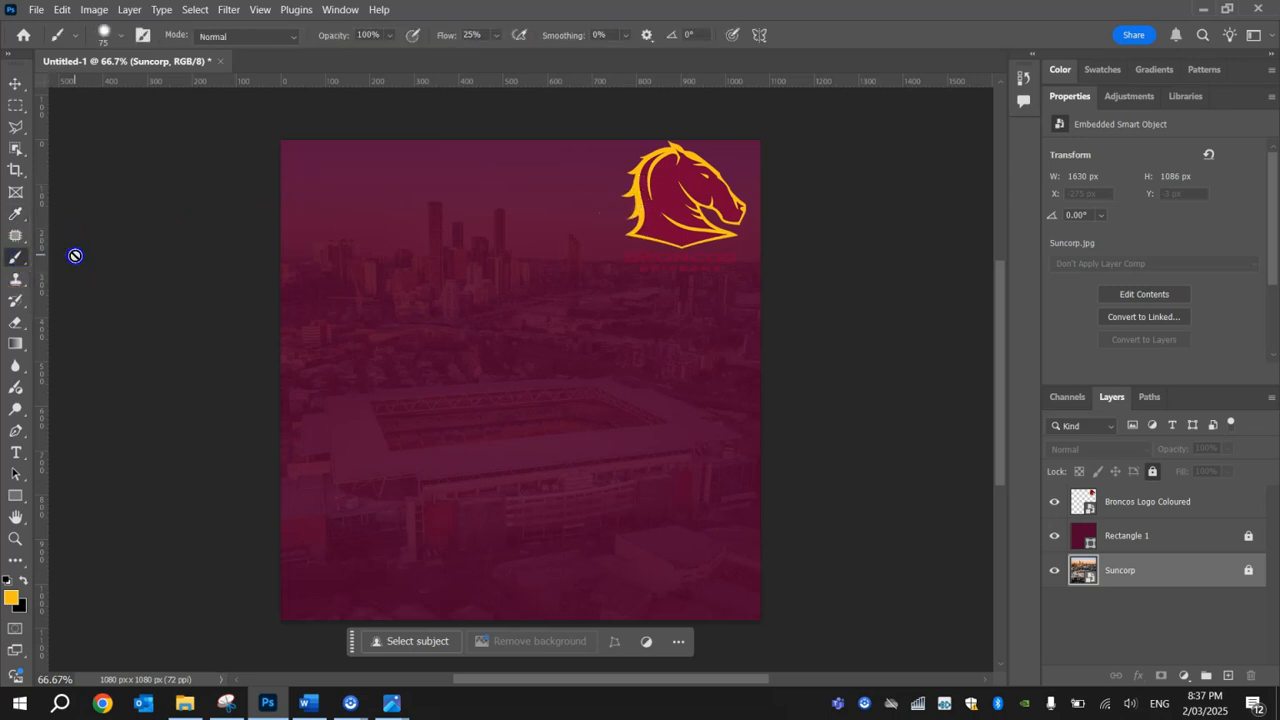
{"action": "left_click", "coordinate": [121, 34]}
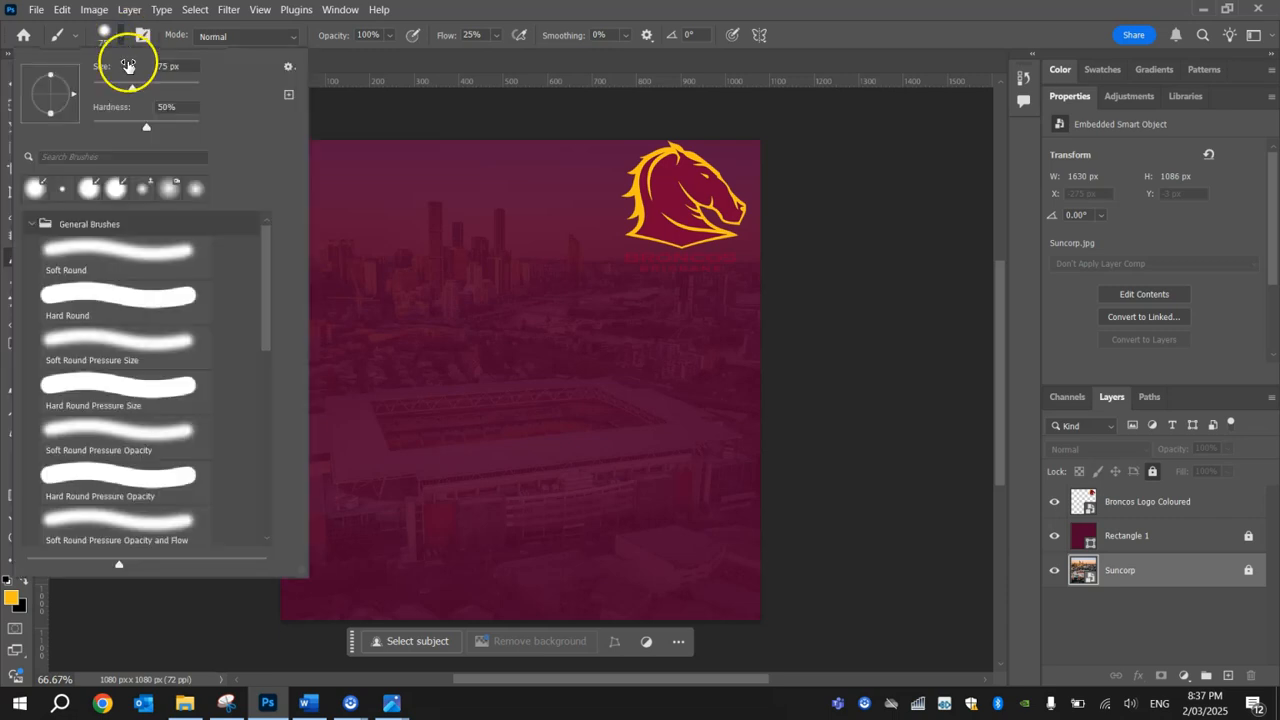
{"action": "left_click_drag", "start_coordinate": [135, 91], "coordinate": [192, 96]}
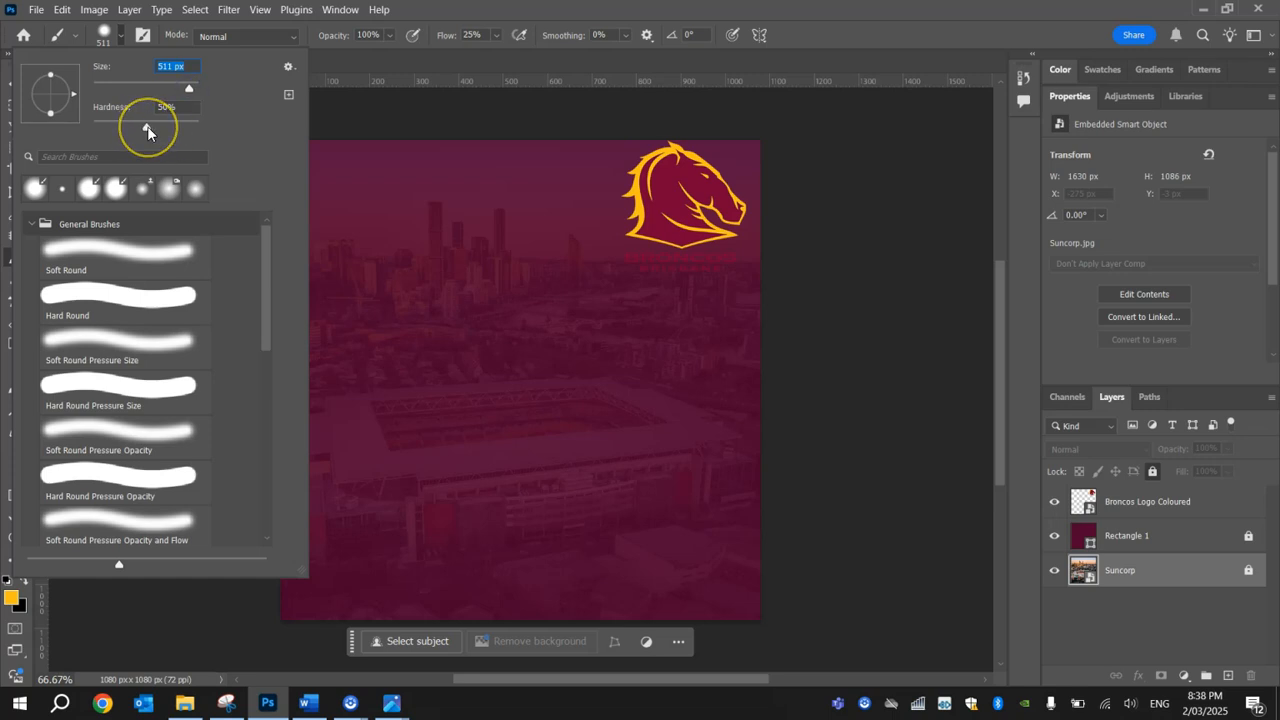
{"action": "left_click", "coordinate": [566, 9]}
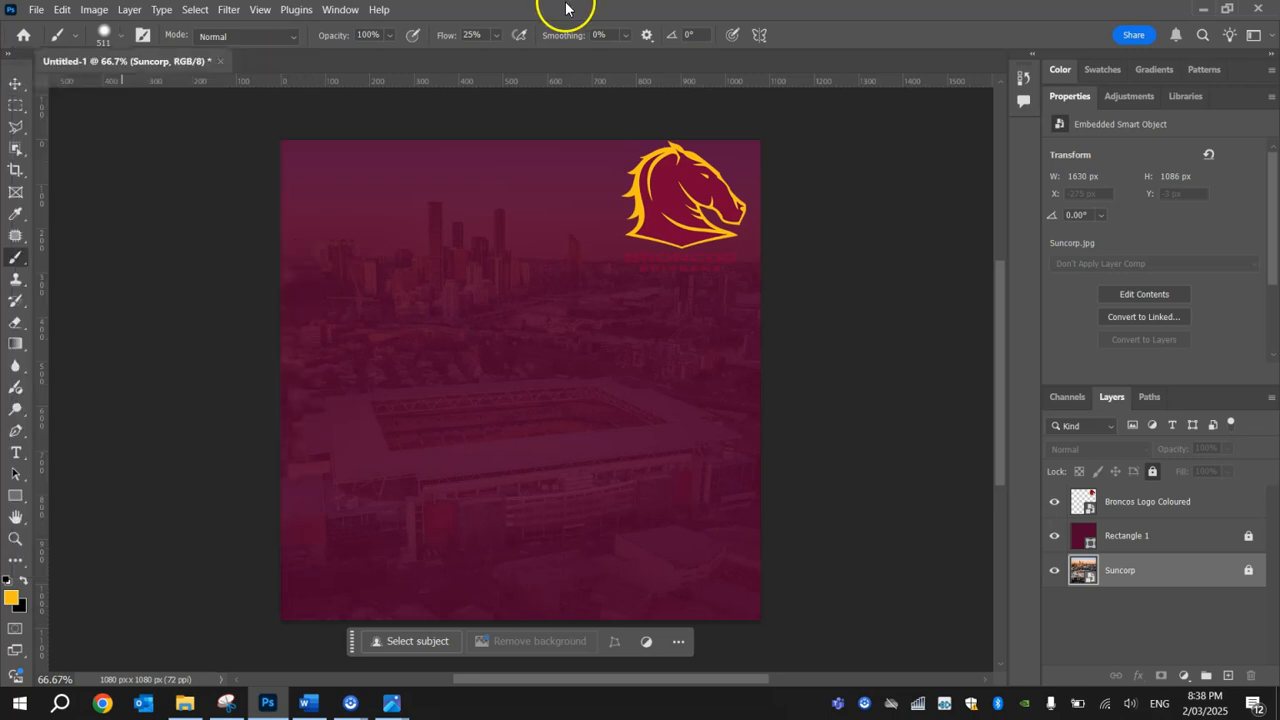
Create a new layer above the Broncos Logo Coloured layer and name it Light Leak
{"action": "left_click", "coordinate": [494, 36]}
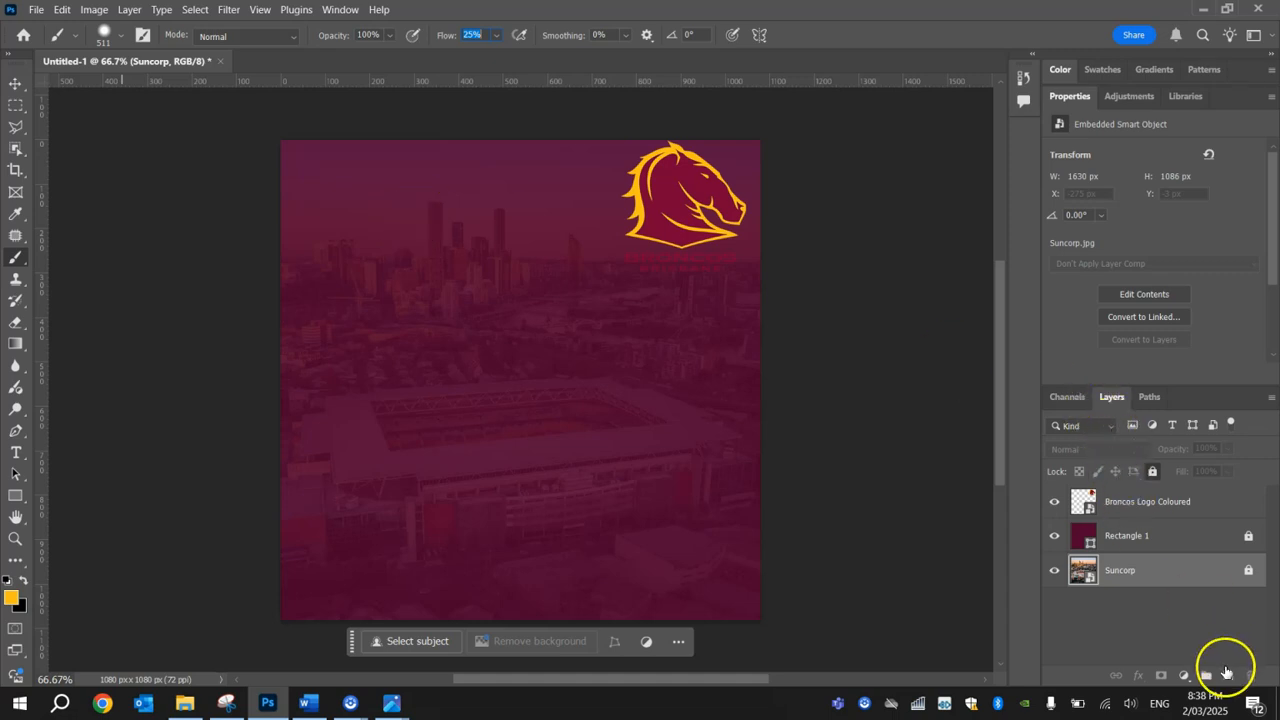
{"action": "left_click", "coordinate": [1163, 506]}
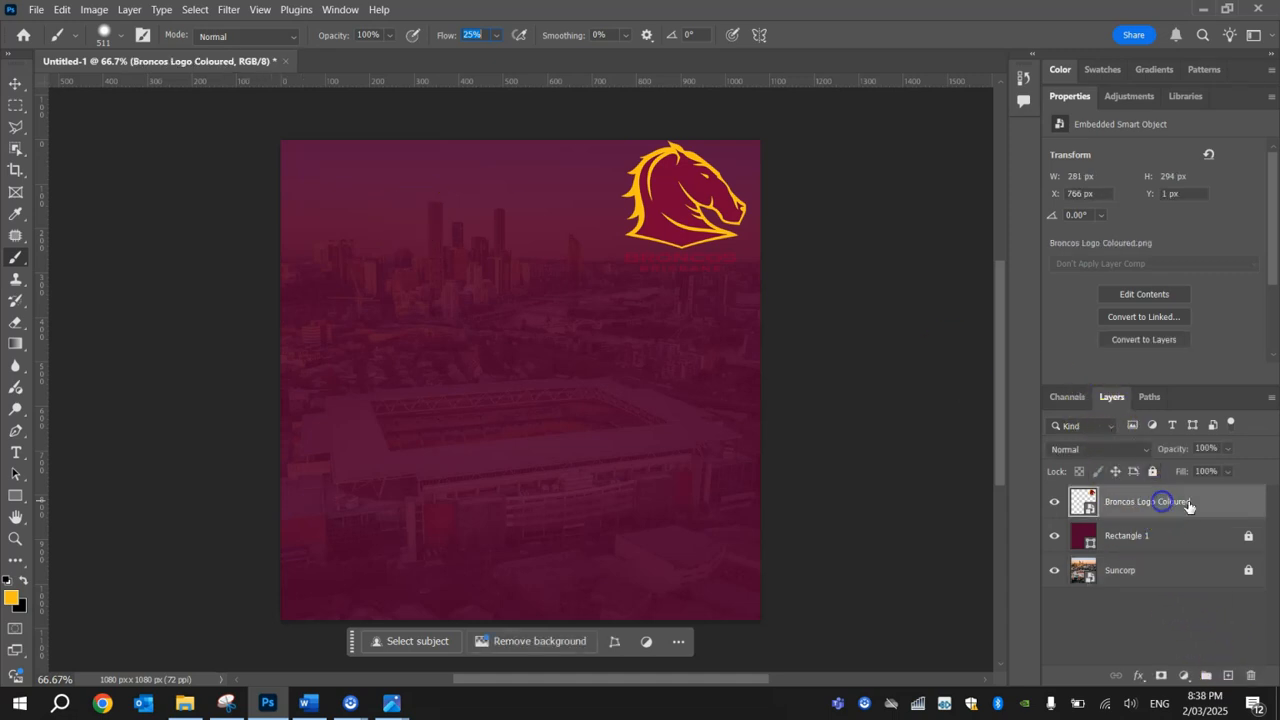
{"action": "left_click", "coordinate": [1229, 676]}
{"action": "double_click", "coordinate": [1120, 502]}
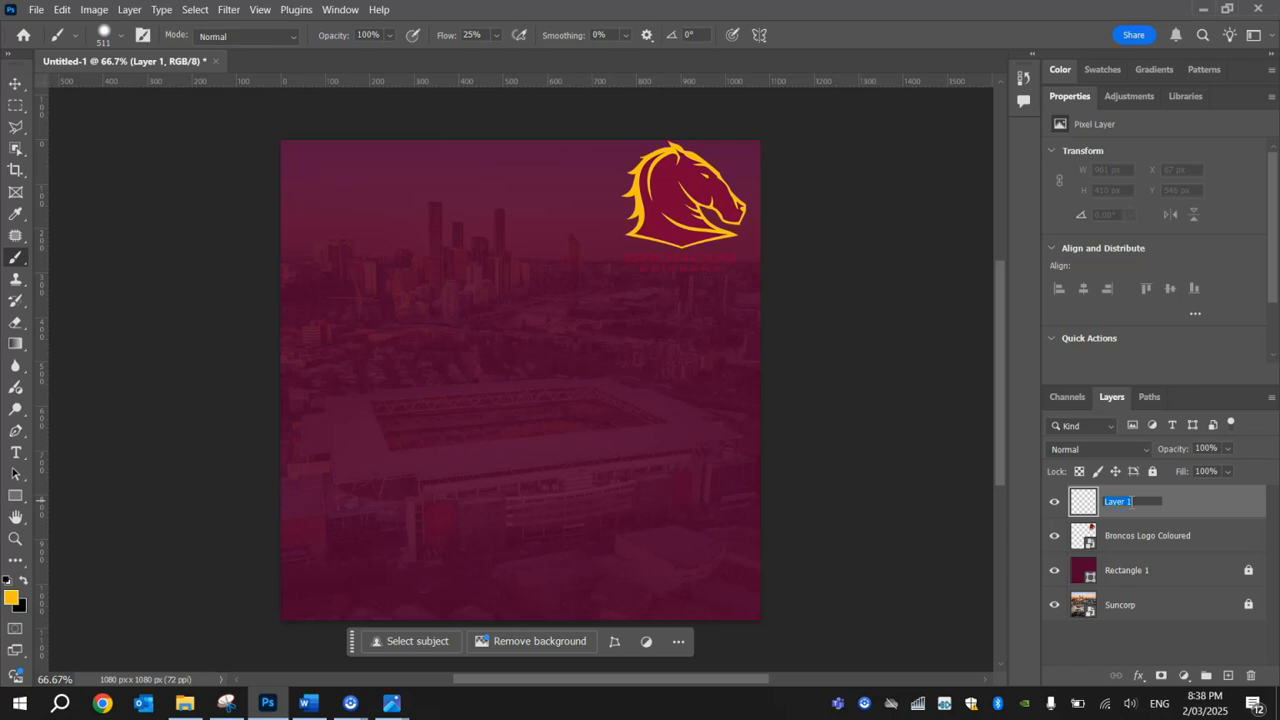
{"action": "type", "text": "Light Leak"}
{"action": "key", "text": "Return"}
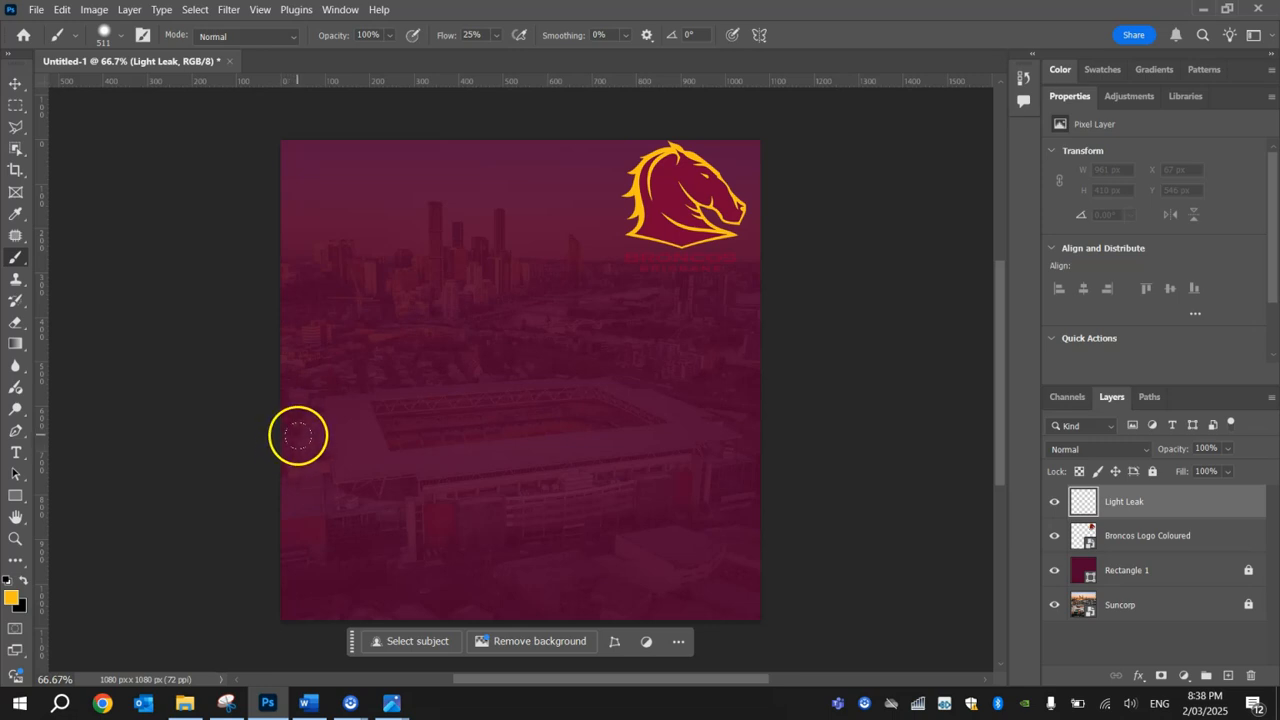
{"action": "left_click", "coordinate": [305, 419]}
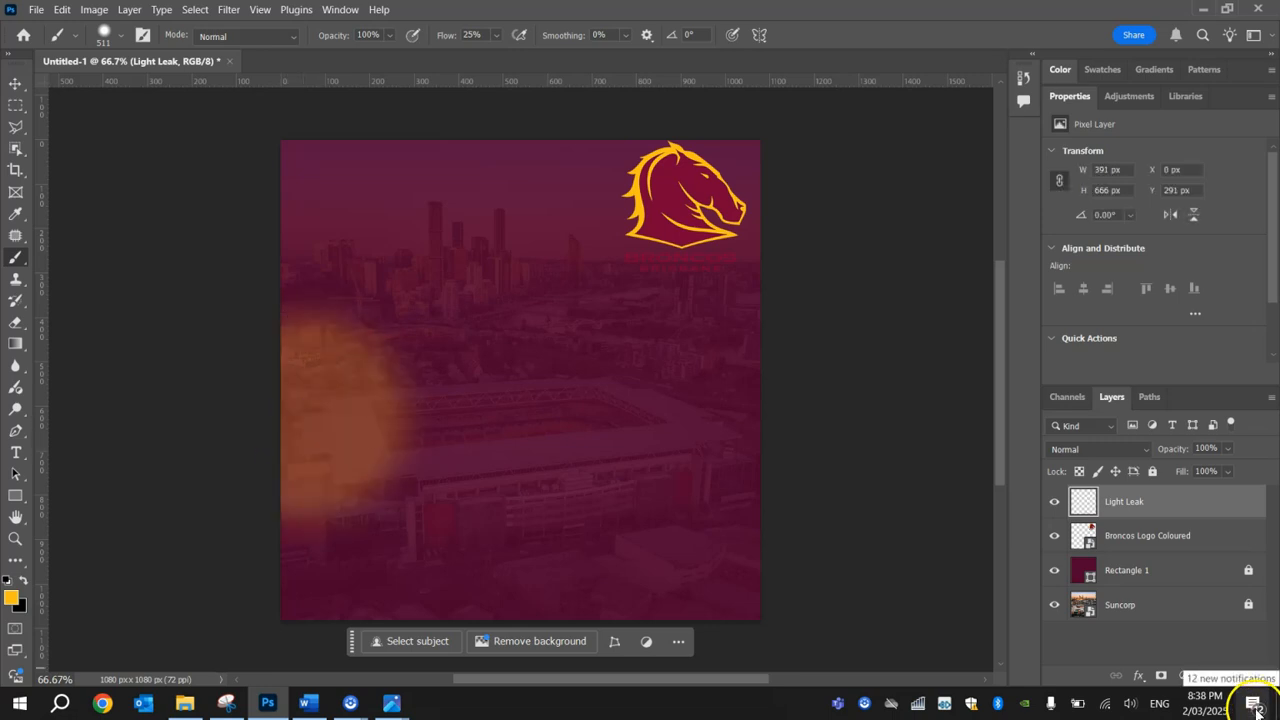
{"action": "left_click", "coordinate": [697, 539]}
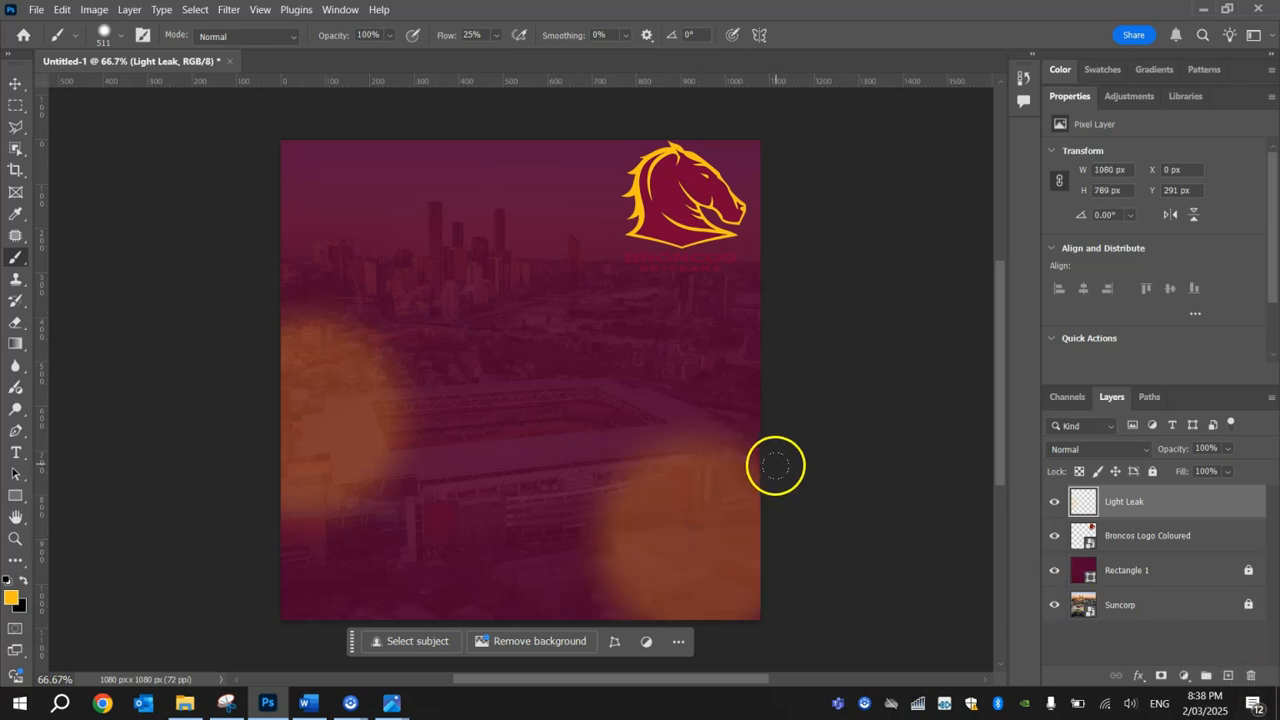
{"action": "key", "text": "ctrl+z"}
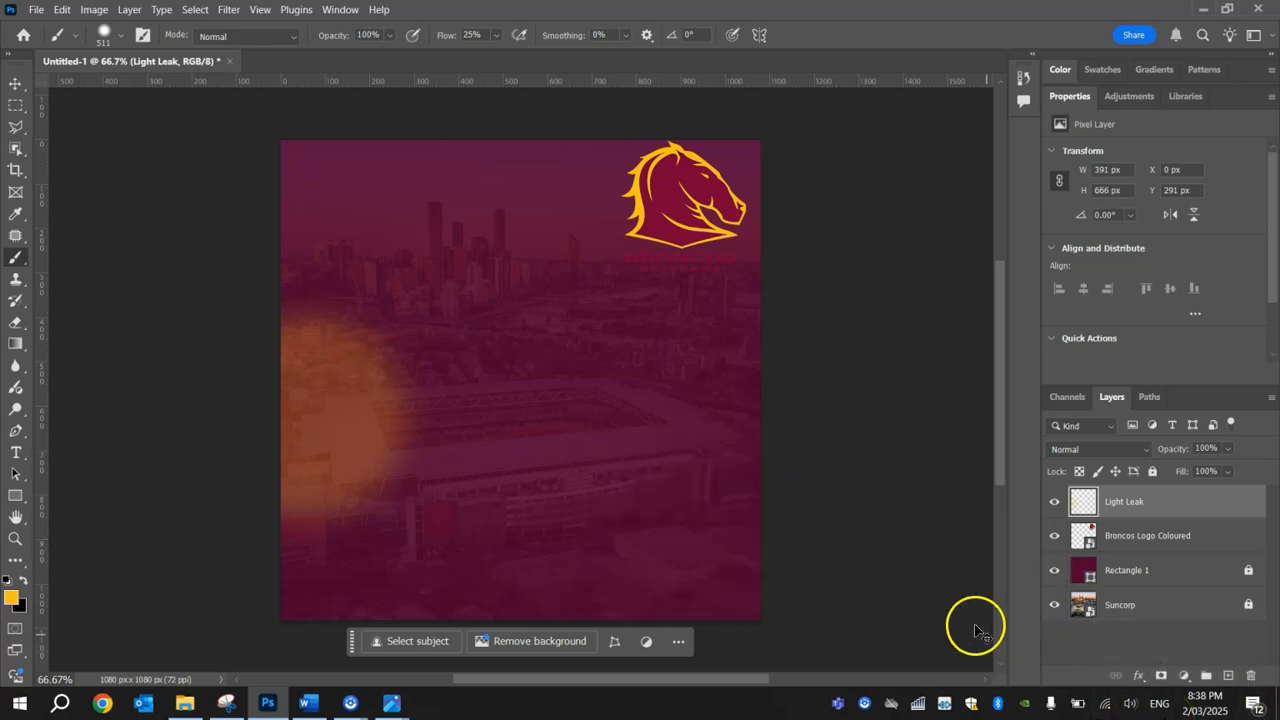
{"action": "key", "text": "ctrl+z"}
Paint a soft golden glow on the Light Leak layer along the lower part of the poster's right edge
{"action": "left_click", "coordinate": [813, 567]}
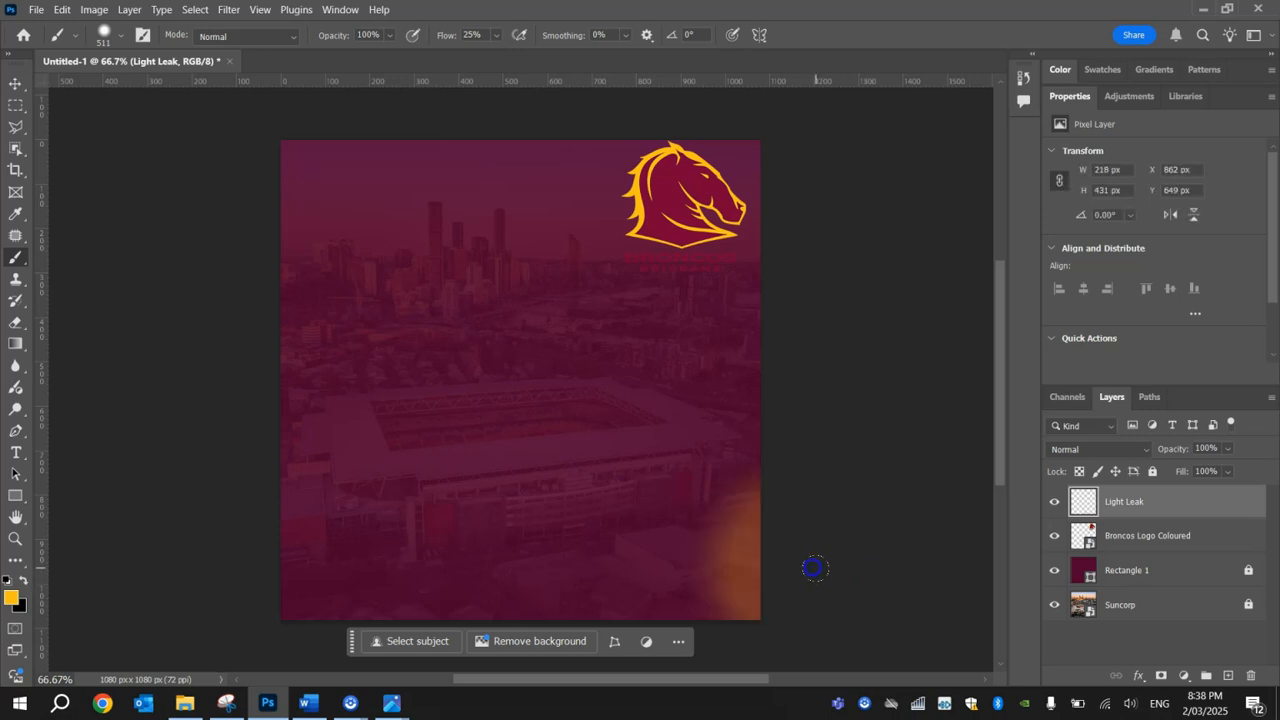
{"action": "left_click", "coordinate": [824, 485]}
{"action": "left_click", "coordinate": [823, 521]}
{"action": "left_click_drag", "start_coordinate": [1034, 600], "coordinate": [929, 620]}
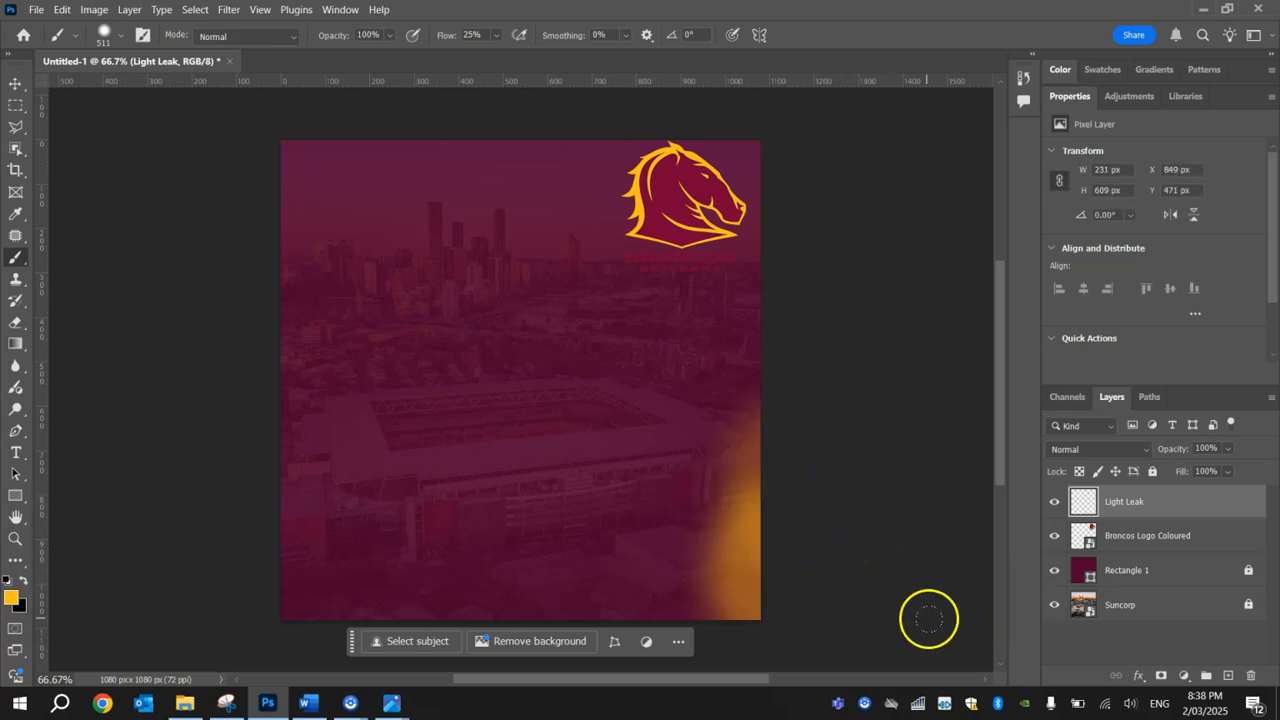
Brush a matching golden glow along the lower part of the poster's left edge
{"action": "left_click", "coordinate": [236, 572]}
{"action": "left_click_drag", "start_coordinate": [239, 531], "coordinate": [245, 482]}
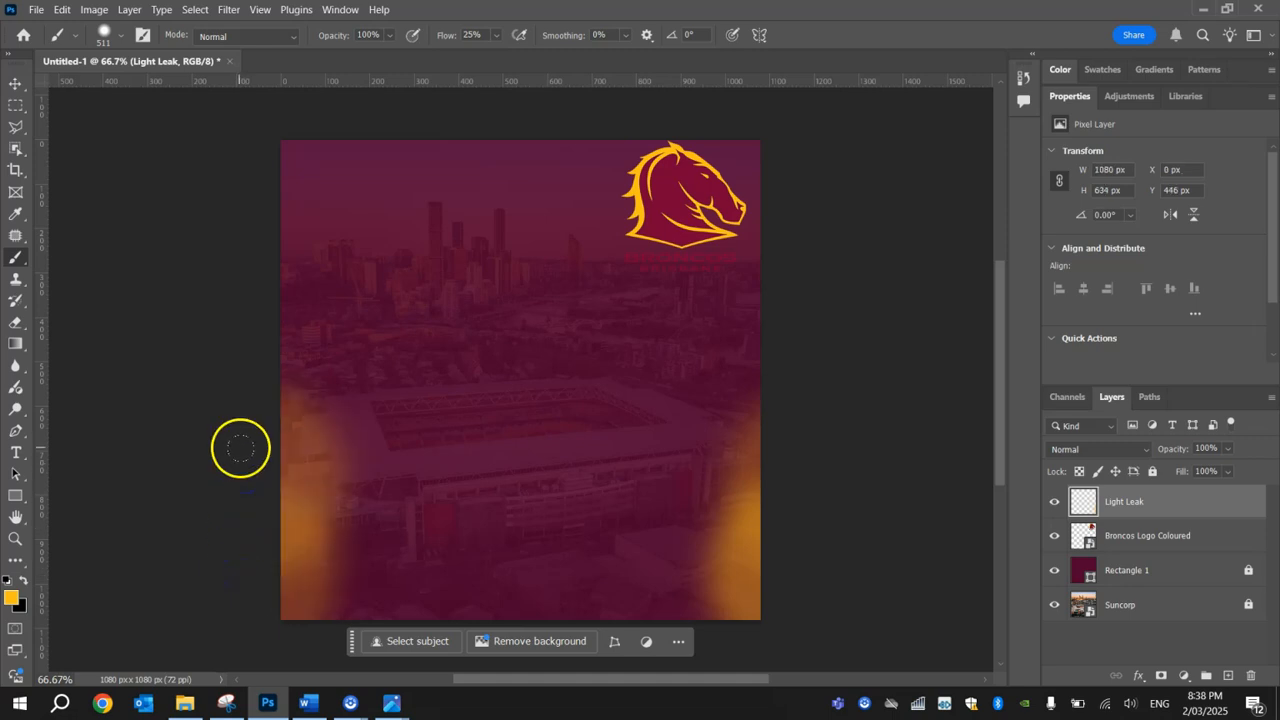
{"action": "left_click", "coordinate": [233, 448]}
{"action": "left_click", "coordinate": [205, 463]}
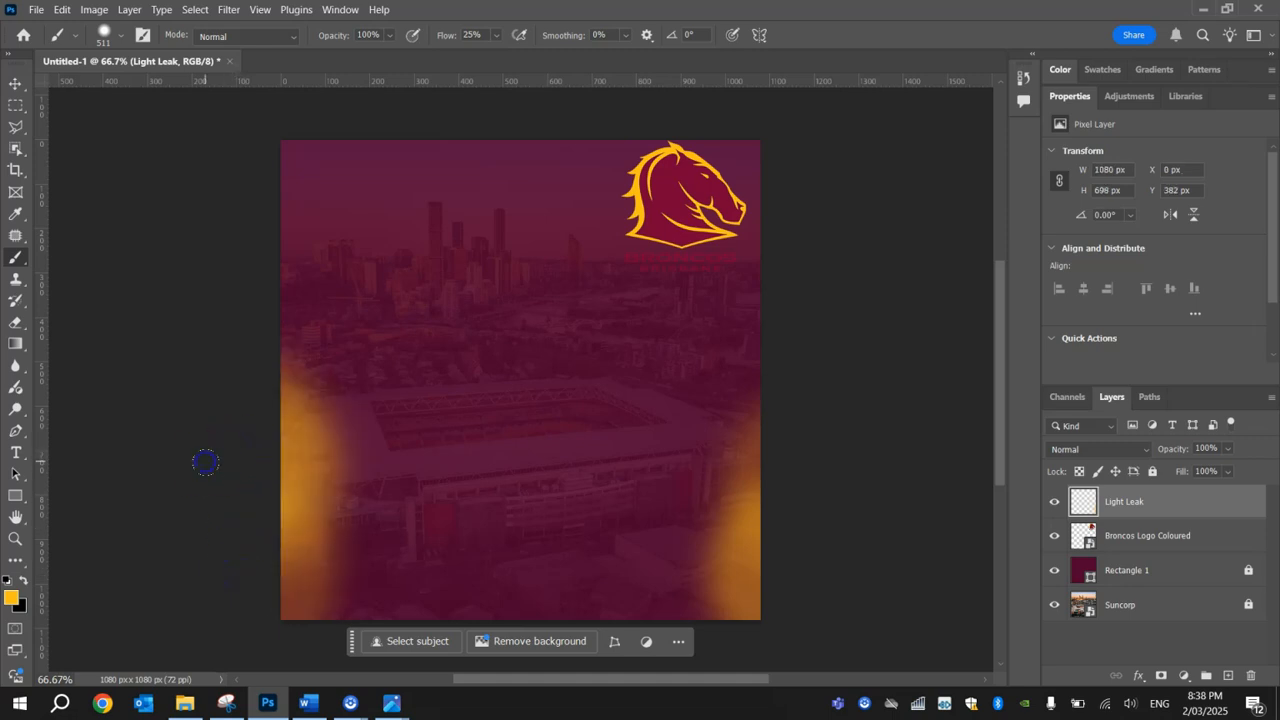
{"action": "left_click", "coordinate": [202, 462]}
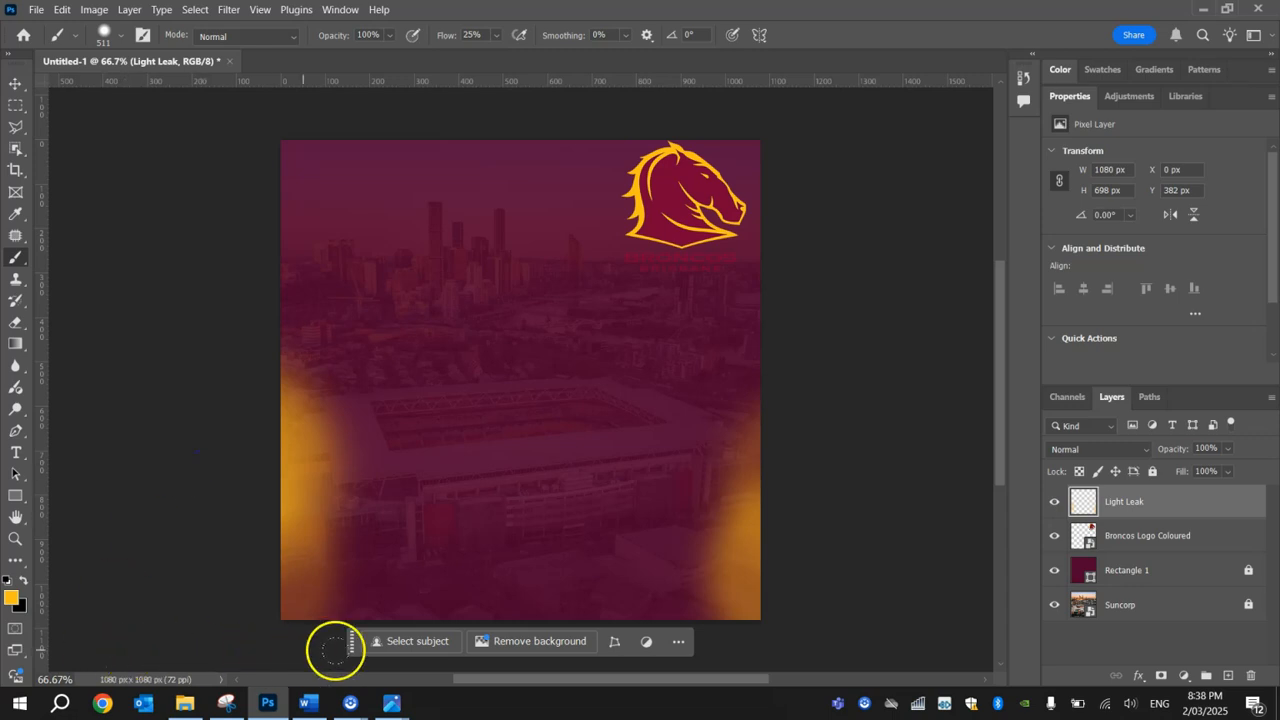
Build up a golden glow at the middle of the poster's bottom edge, painting from just outside the canvas
{"action": "left_click", "coordinate": [485, 657]}
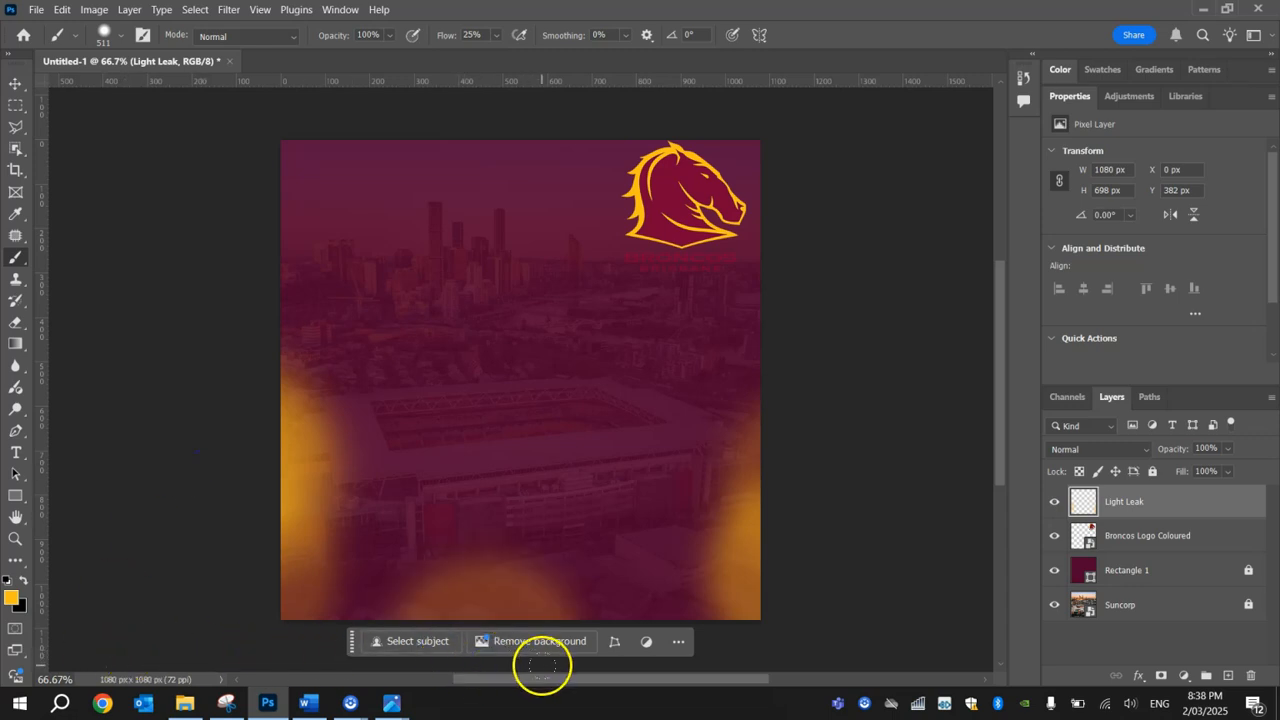
{"action": "key", "text": "ctrl+z"}
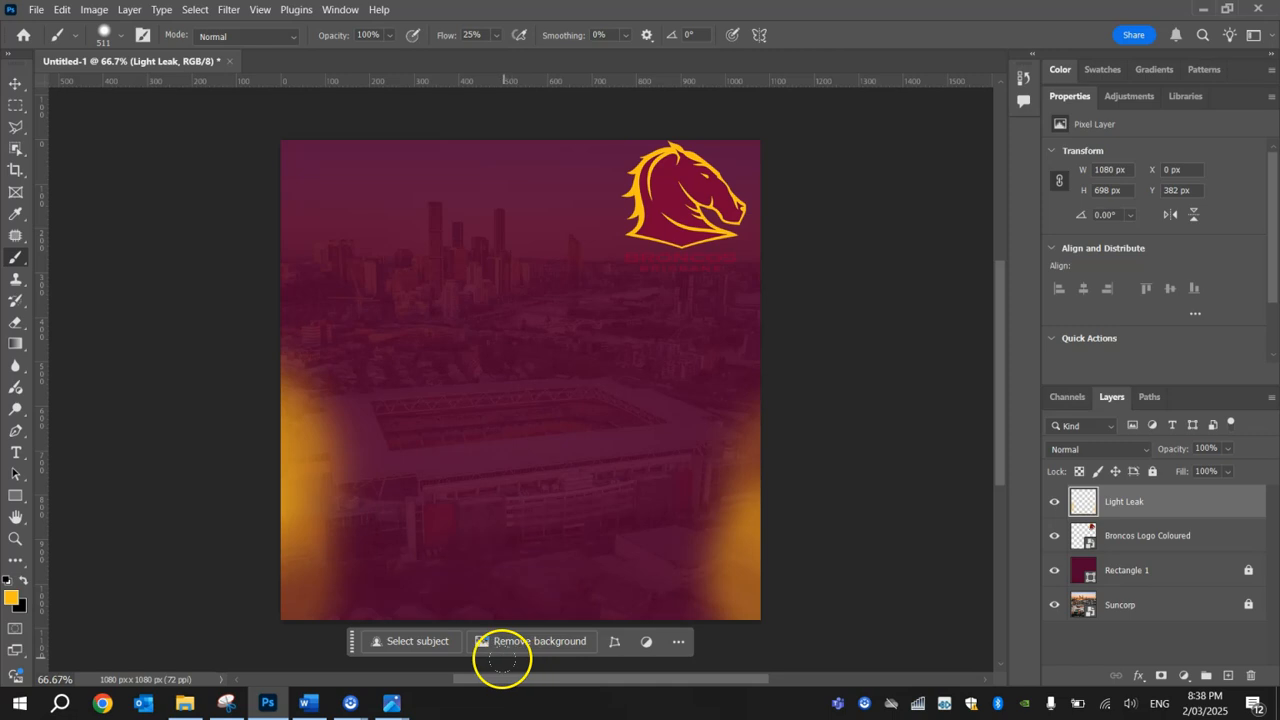
{"action": "left_click_drag", "start_coordinate": [517, 543], "coordinate": [517, 337]}
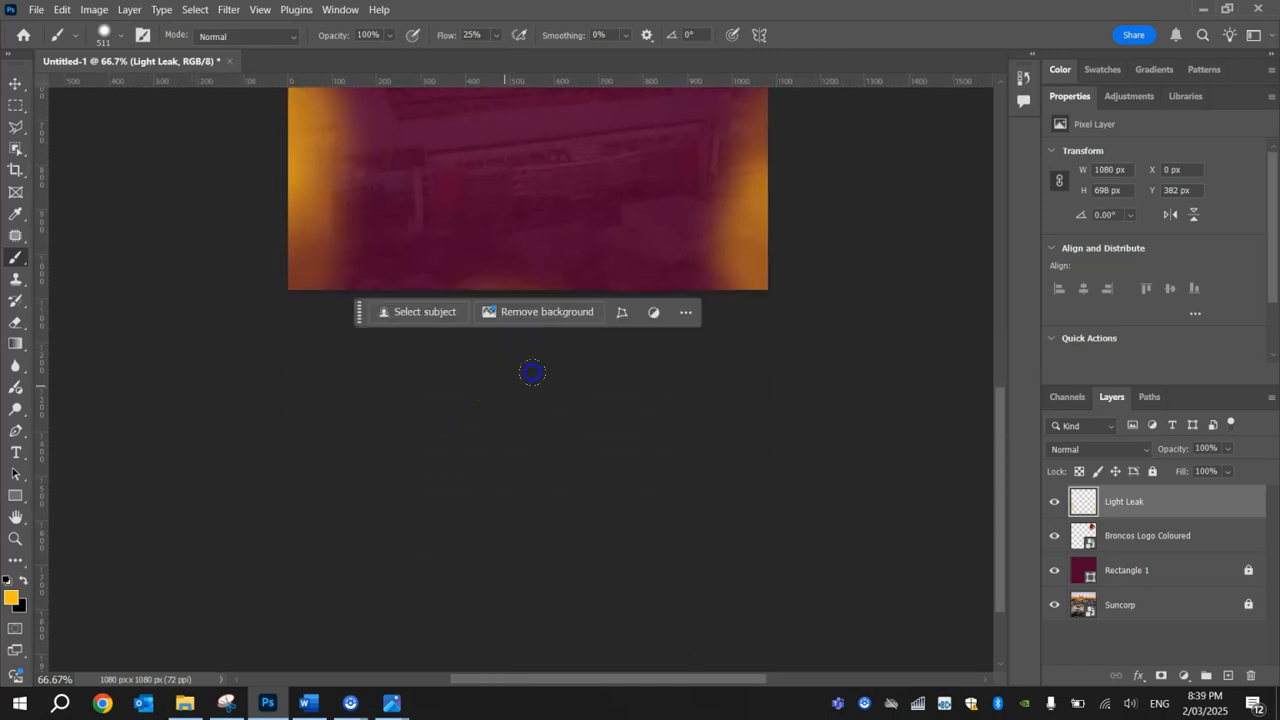
{"action": "left_click", "coordinate": [552, 366]}
{"action": "left_click", "coordinate": [591, 366]}
{"action": "left_click", "coordinate": [524, 364]}
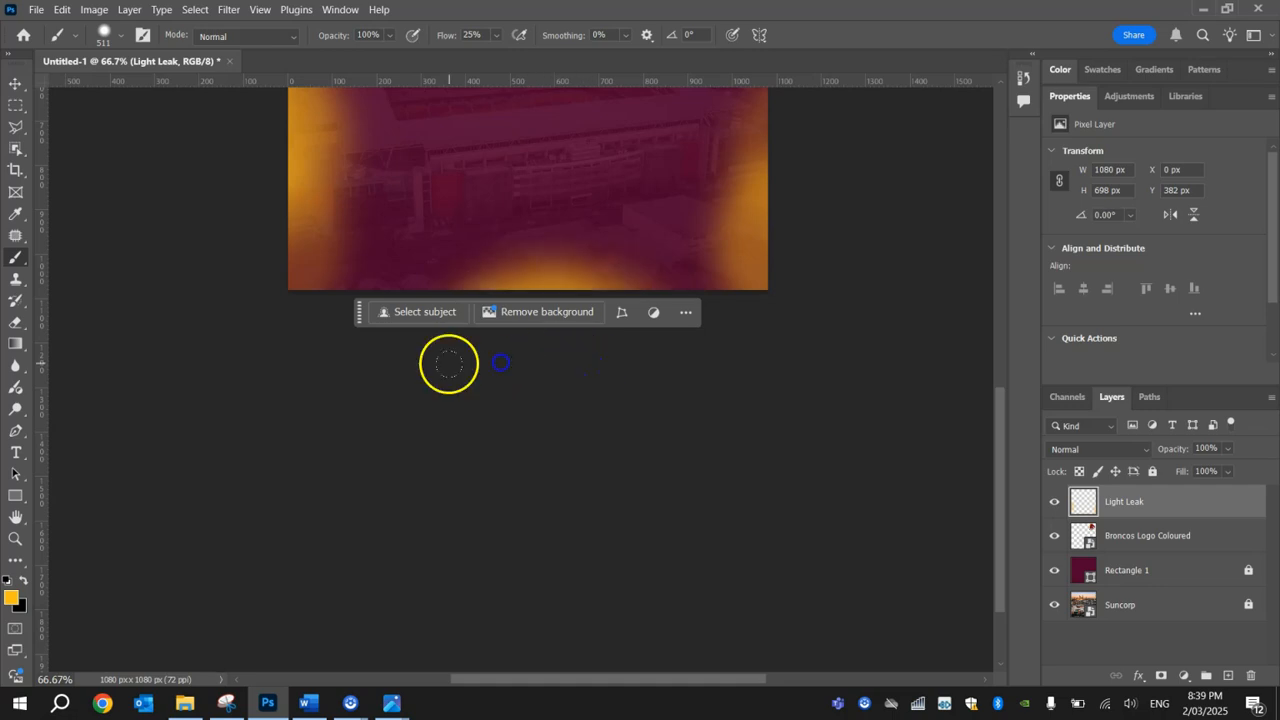
{"action": "left_click", "coordinate": [499, 340]}
{"action": "left_click", "coordinate": [565, 341]}
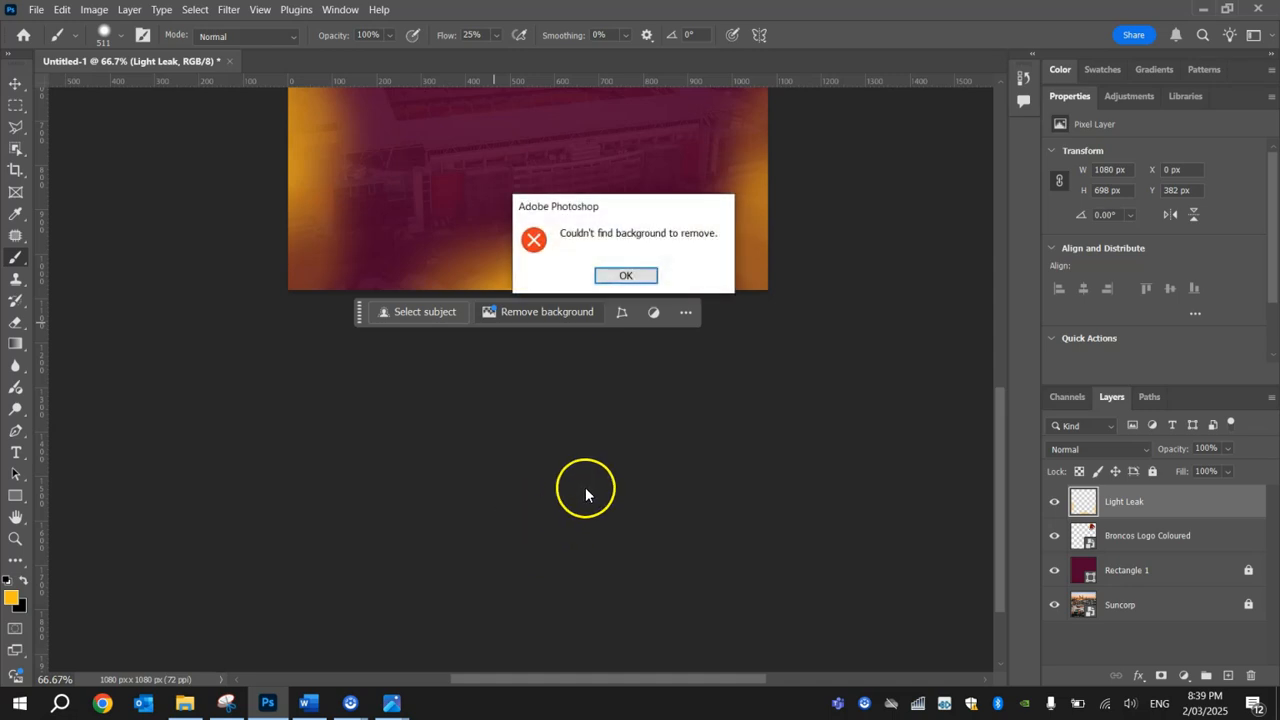
{"action": "left_click", "coordinate": [640, 278]}
Strengthen the golden glow on the poster's left edge and lock all attributes of the Light Leak layer
{"action": "scroll", "coordinate": [700, 480], "scroll_direction": "up", "scroll_amount": 5}
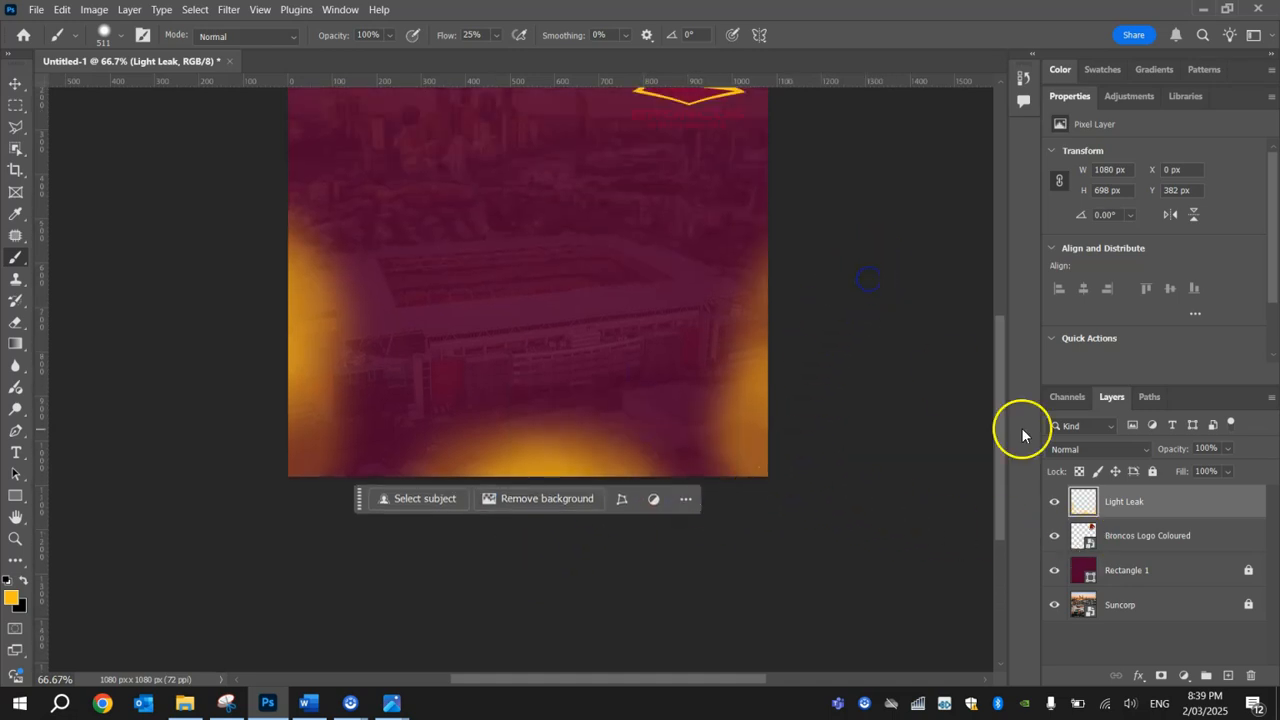
{"action": "scroll", "coordinate": [912, 369], "scroll_direction": "up", "scroll_amount": 2}
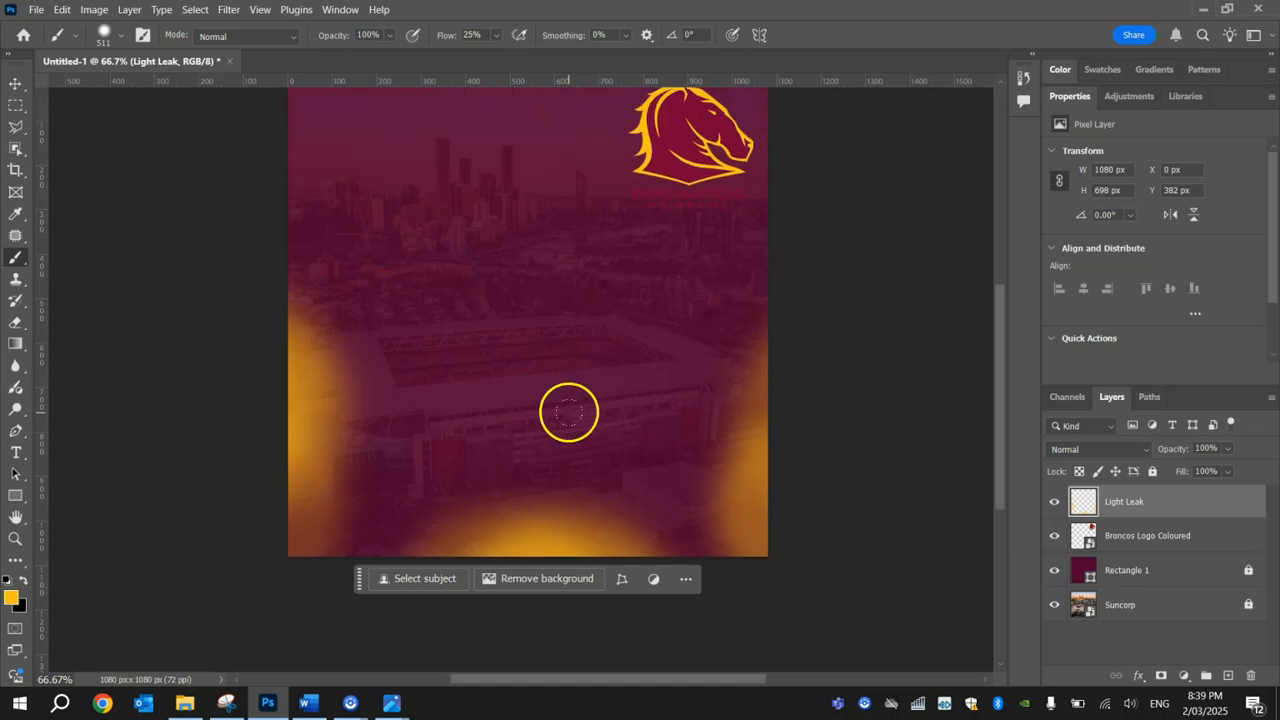
{"action": "left_click", "coordinate": [264, 402]}
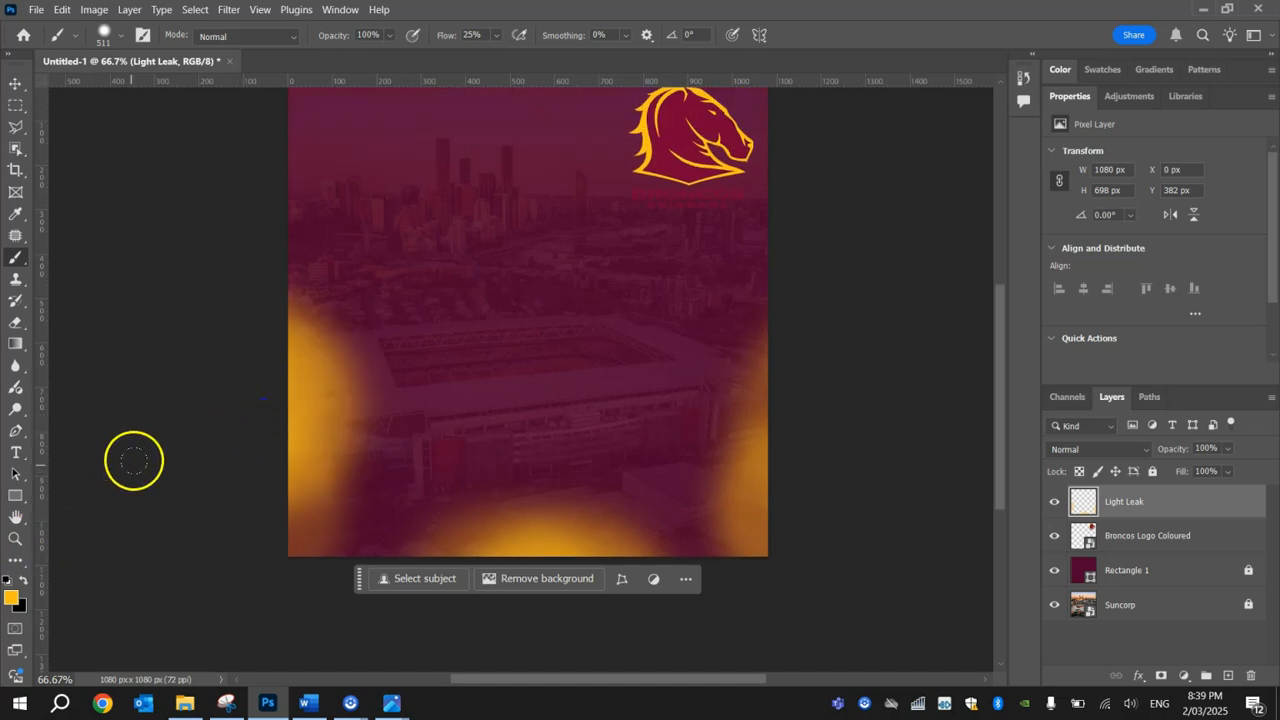
{"action": "left_click", "coordinate": [238, 385]}
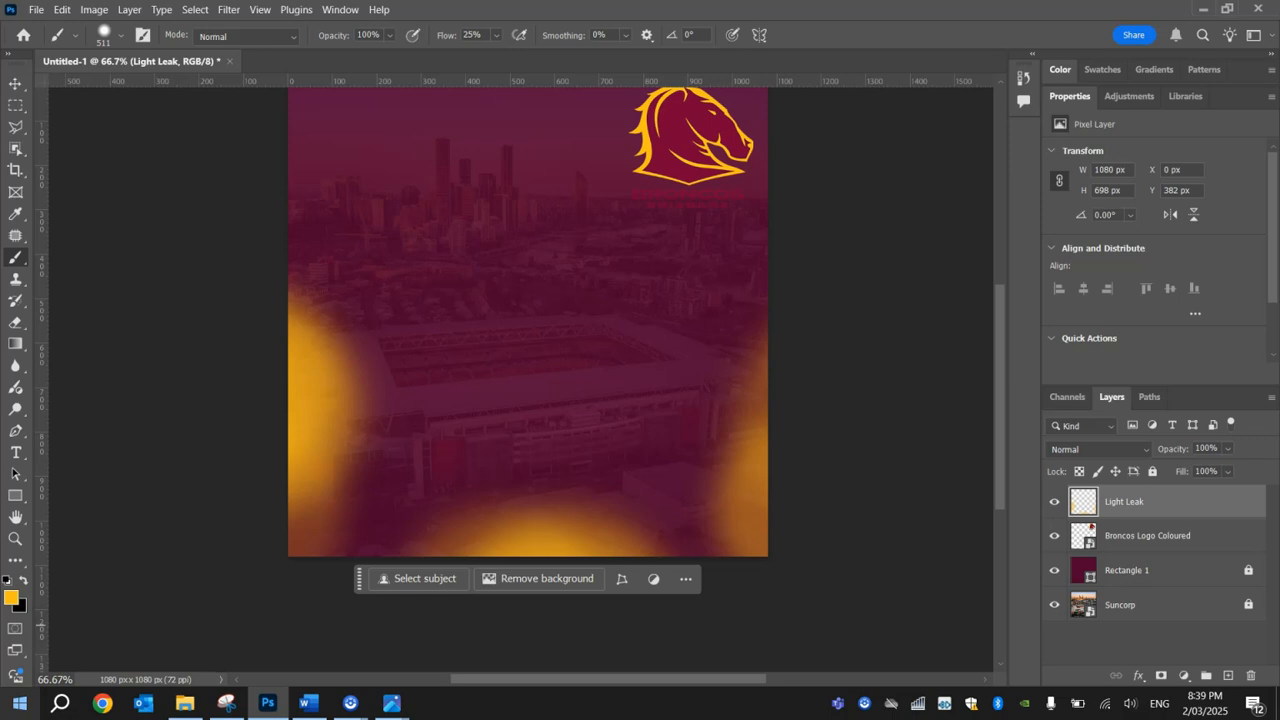
{"action": "key", "text": "ctrl+z"}
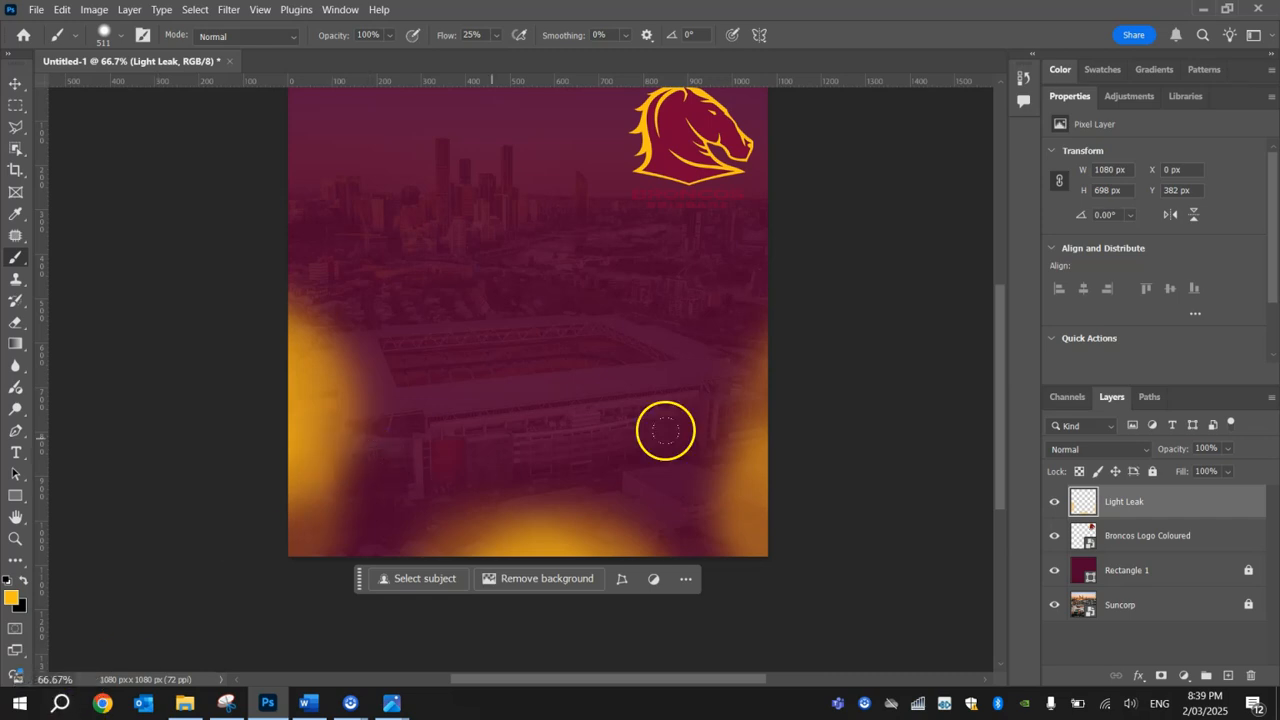
{"action": "scroll", "coordinate": [700, 432], "scroll_direction": "up", "scroll_amount": 2}
{"action": "left_click", "coordinate": [1152, 472]}
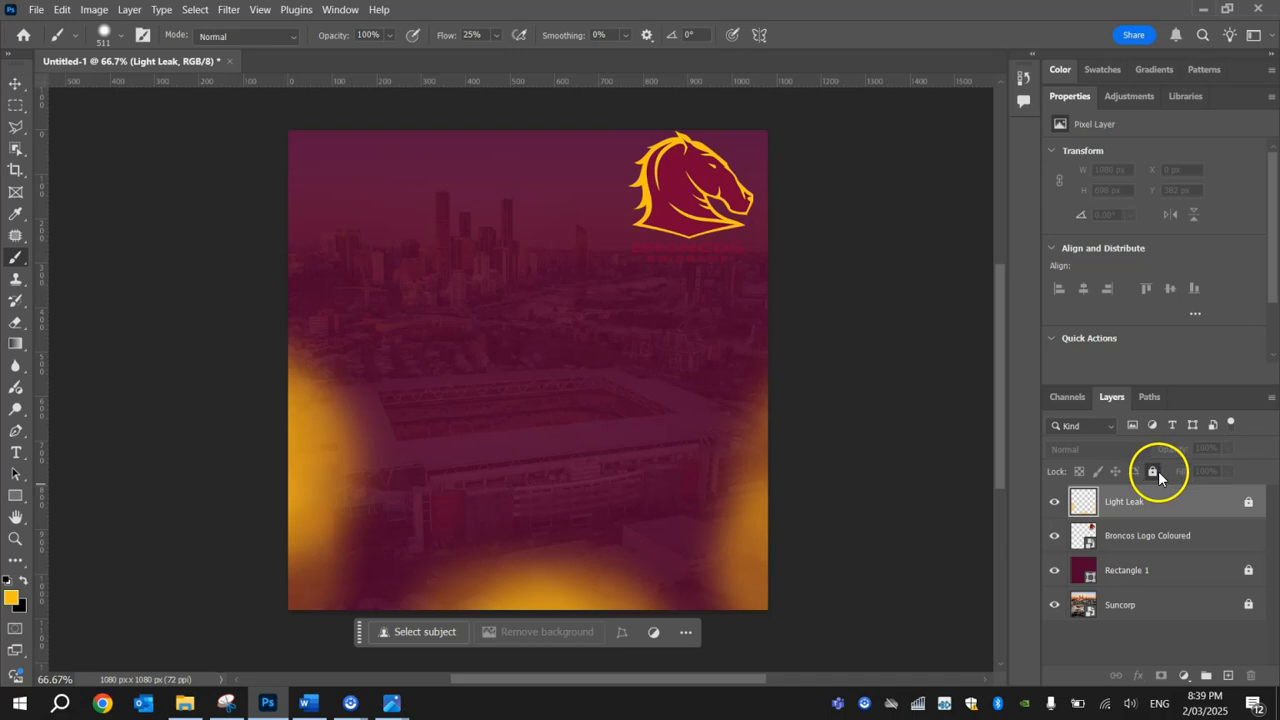